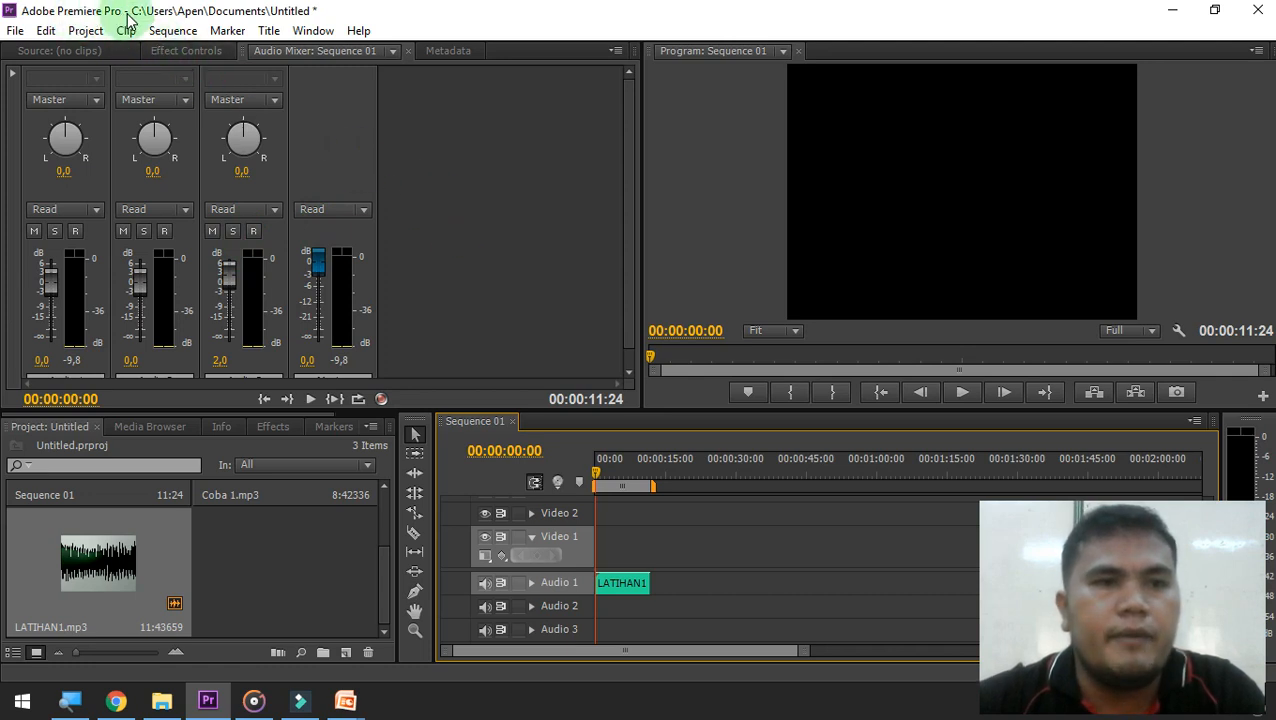
left_click(71, 51)
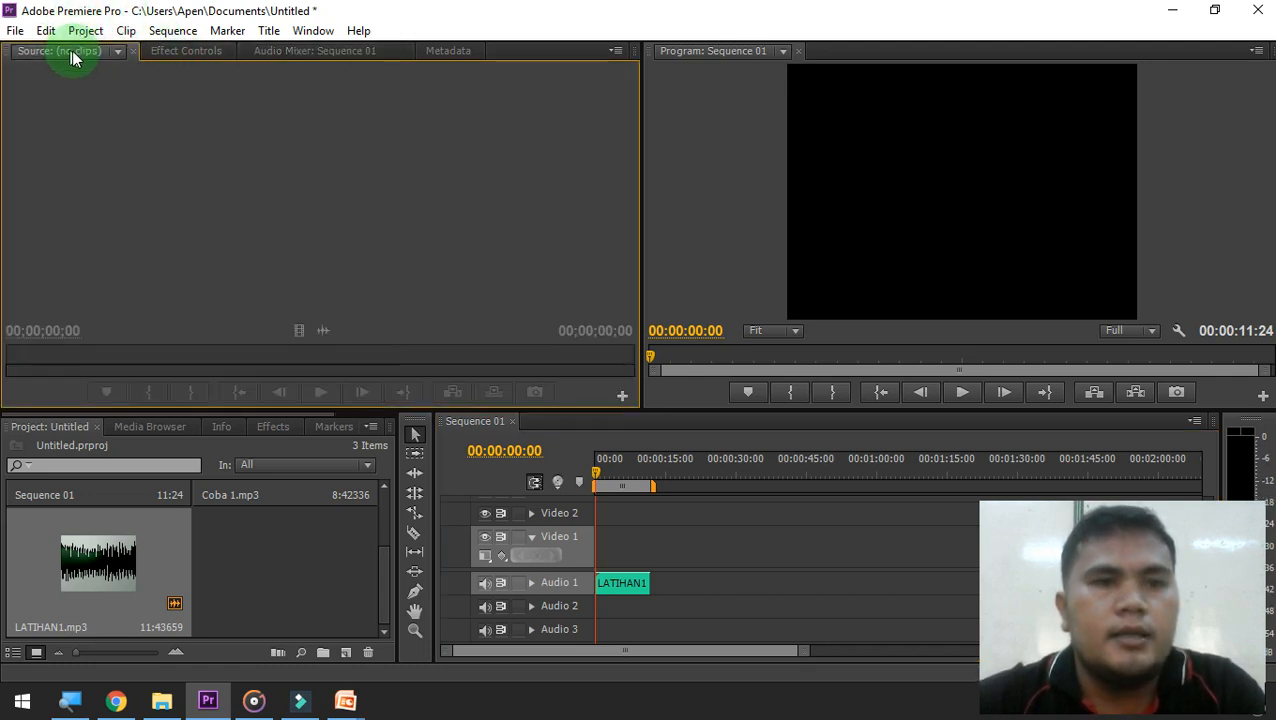
left_click(187, 53)
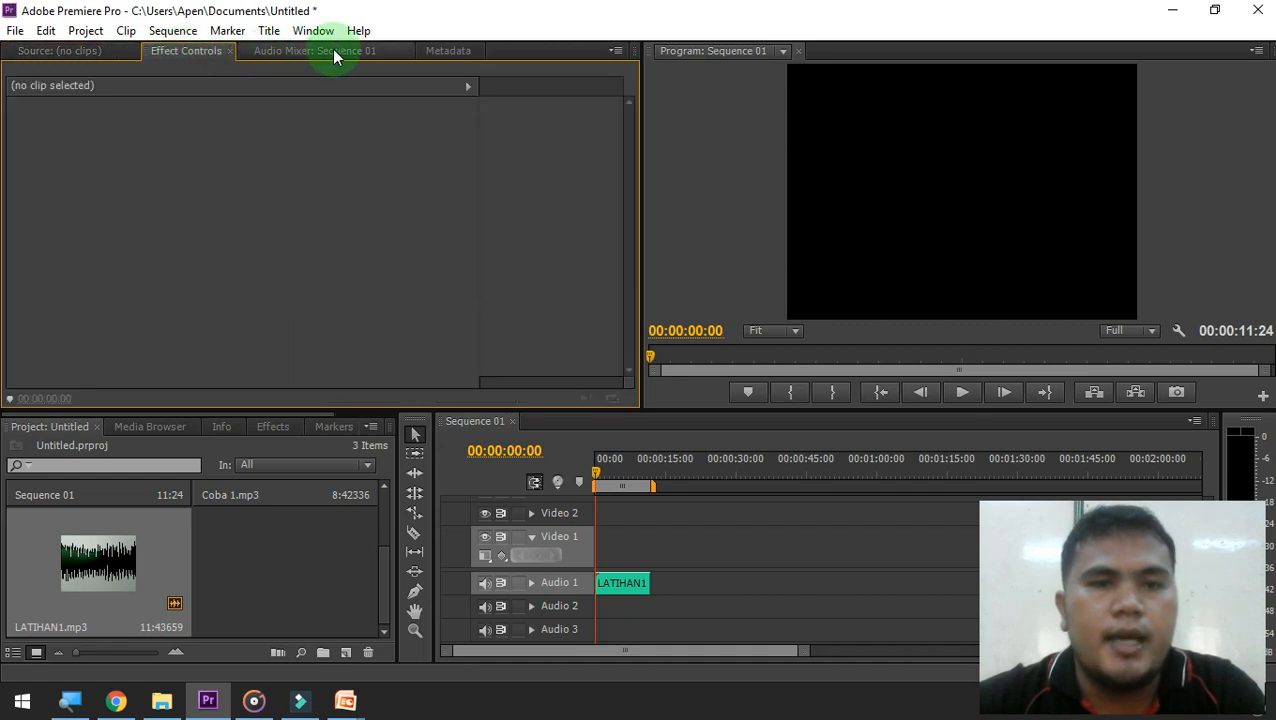
left_click(334, 53)
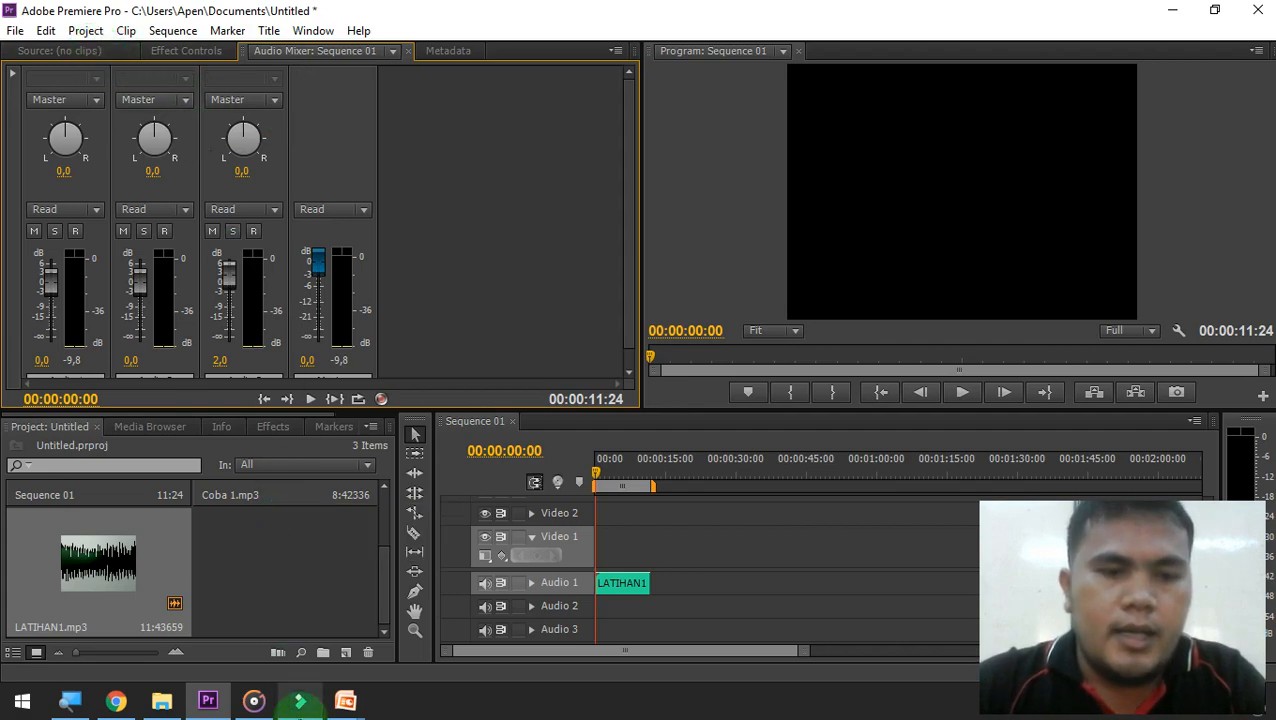
Switch to the Filmora9 project TA2D KD3.8 and close its open audio settings
left_click(299, 702)
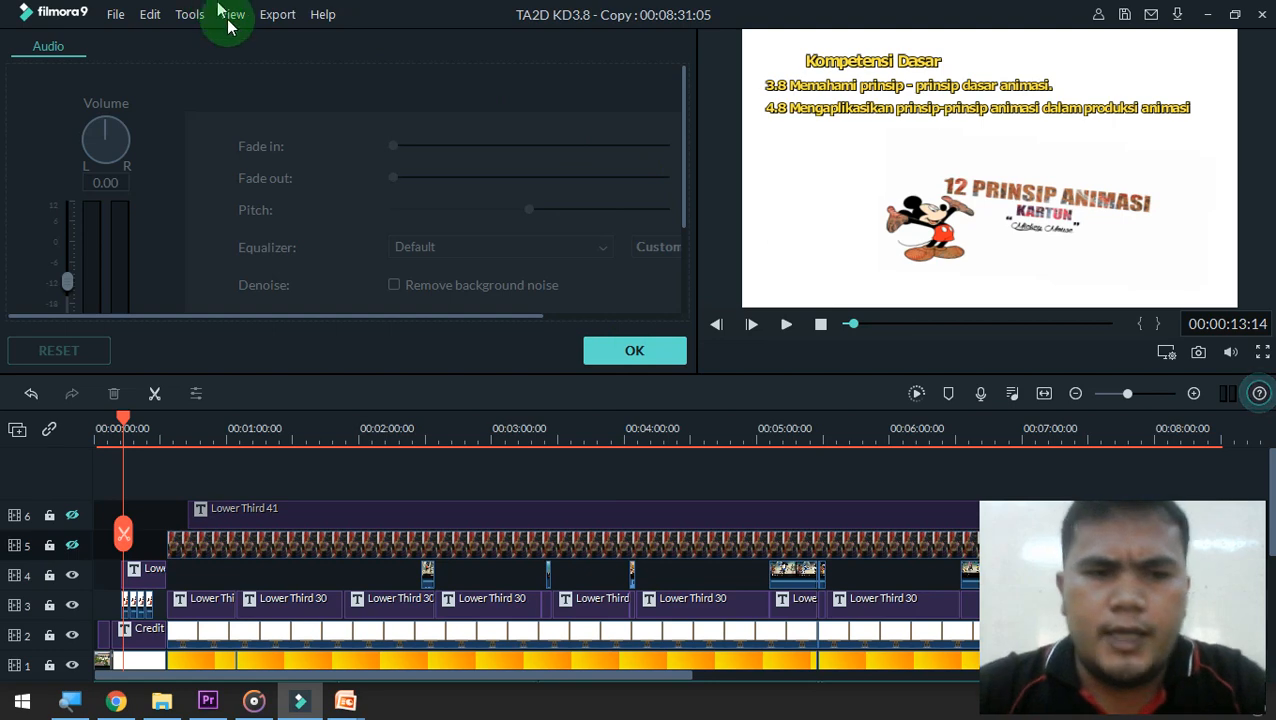
left_click(661, 351)
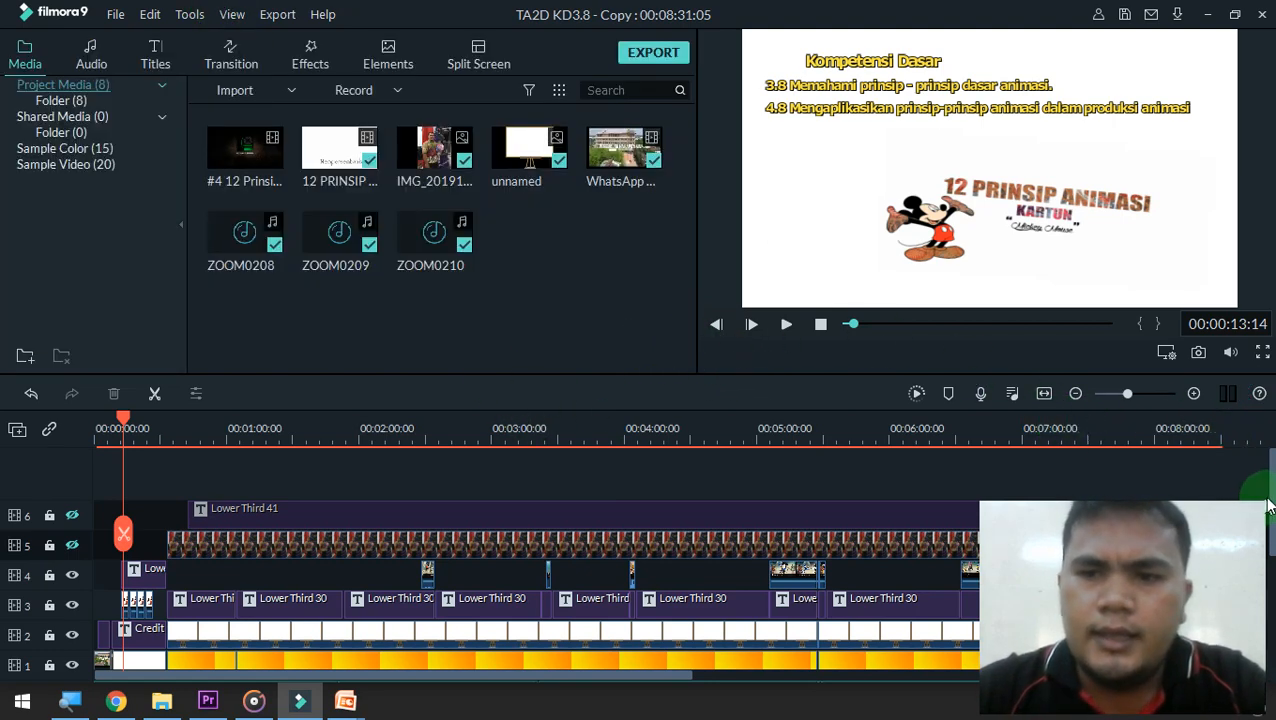
Mute audio tracks 1 and 2, which hold the background music and the ZOOM0208 recordings
scroll(1270, 505, "down", 5)
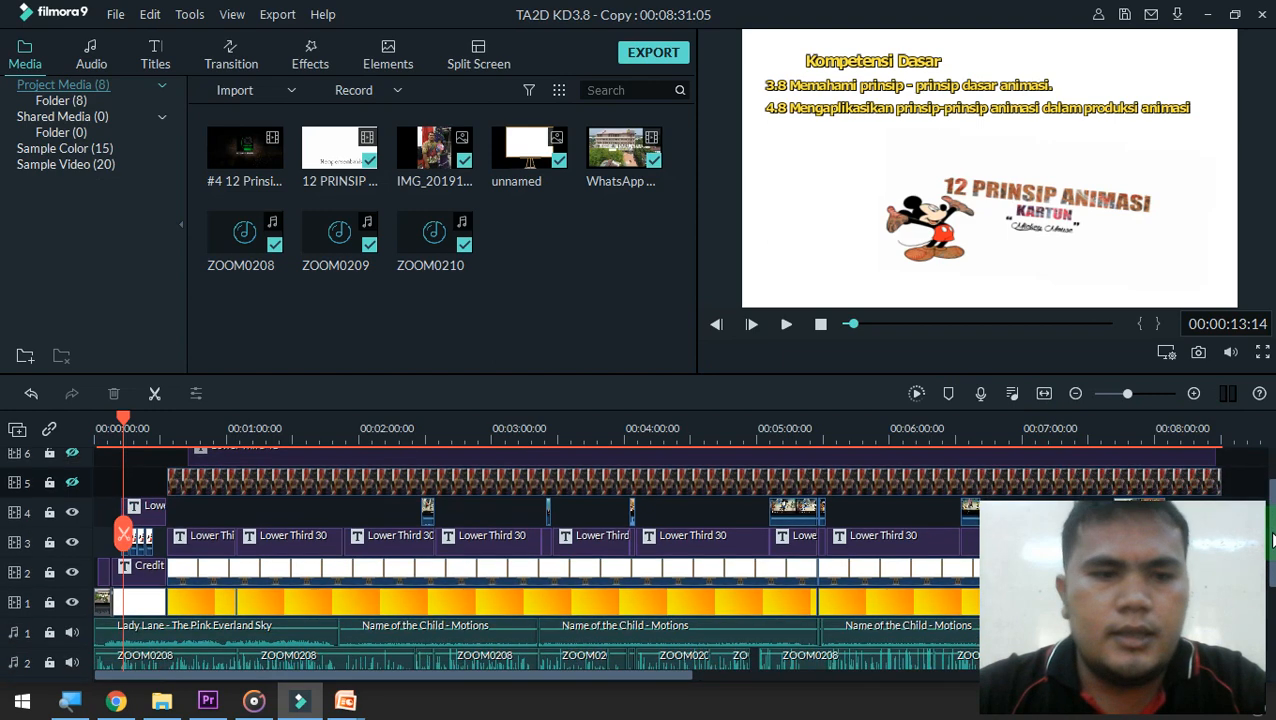
scroll(1272, 598, "down", 2)
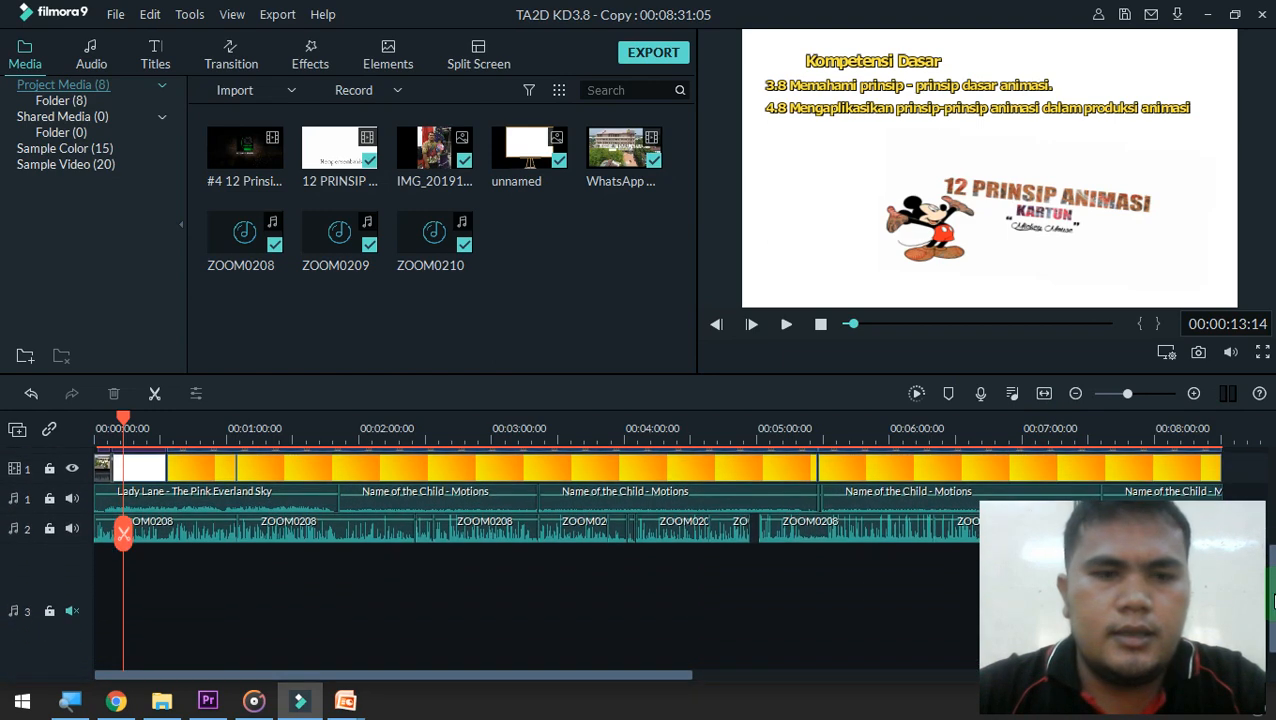
scroll(1272, 580, "up", 4)
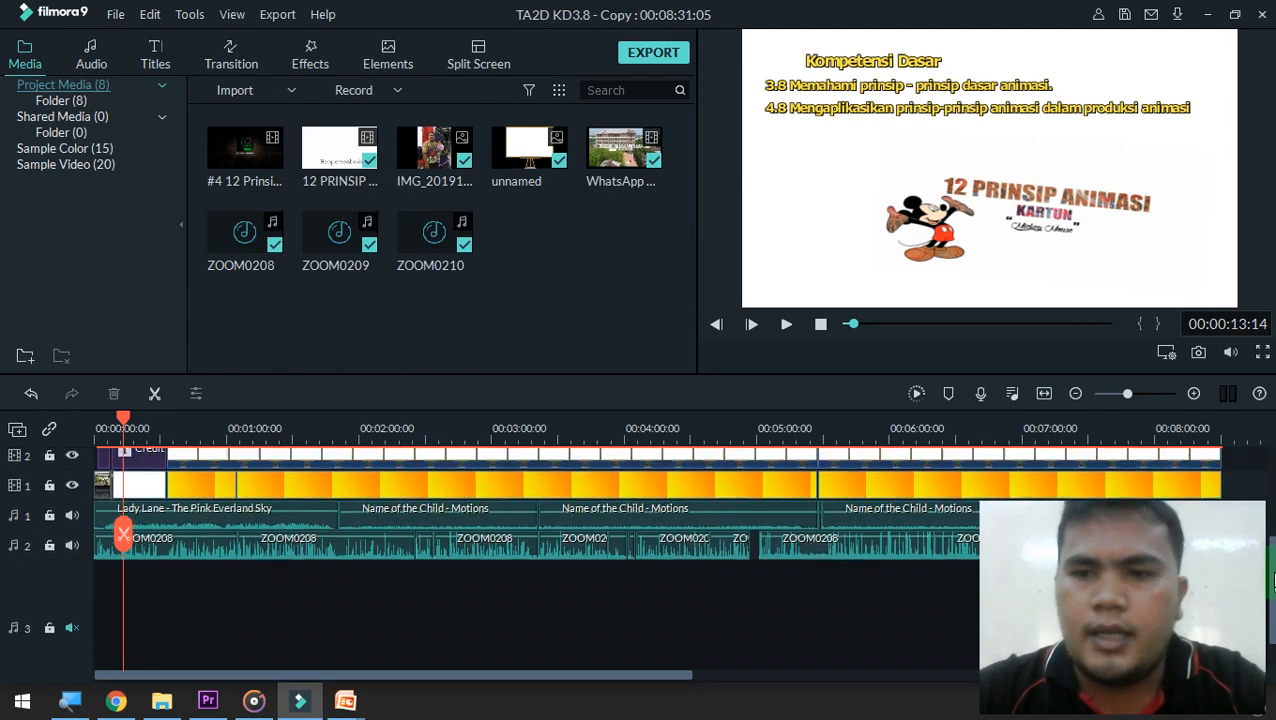
scroll(1272, 533, "up", 2)
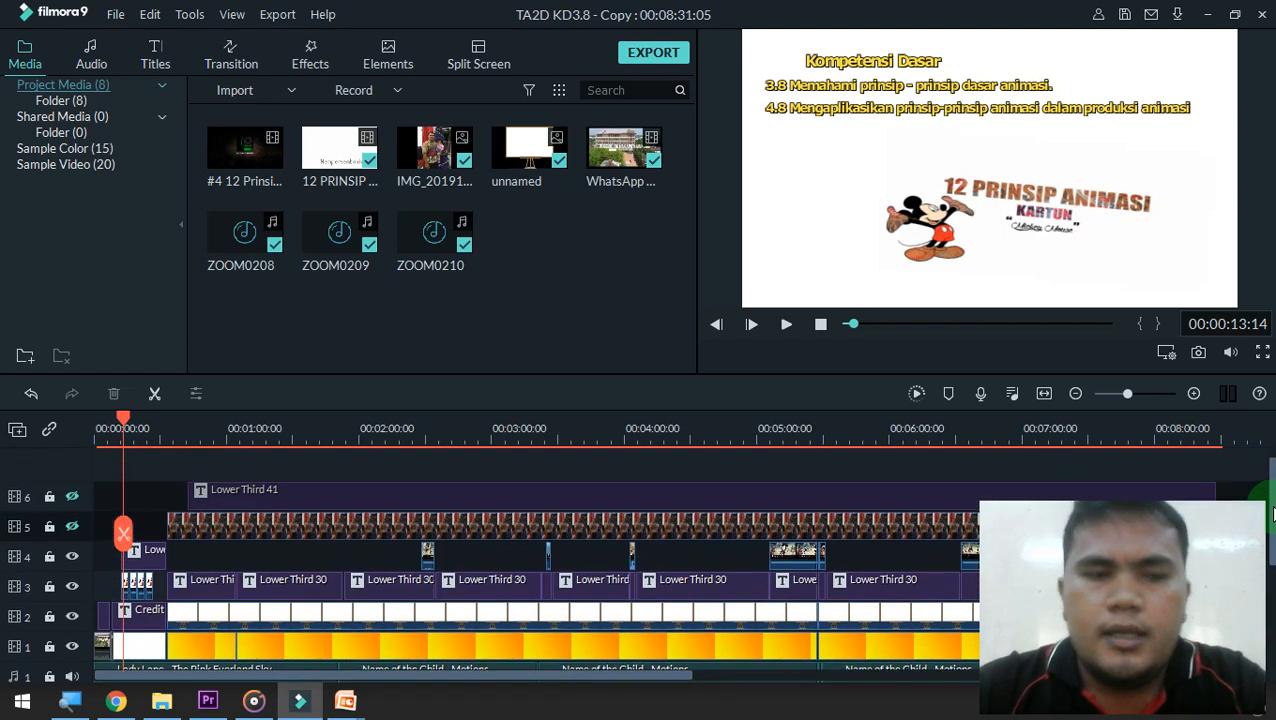
scroll(1272, 513, "down", 2)
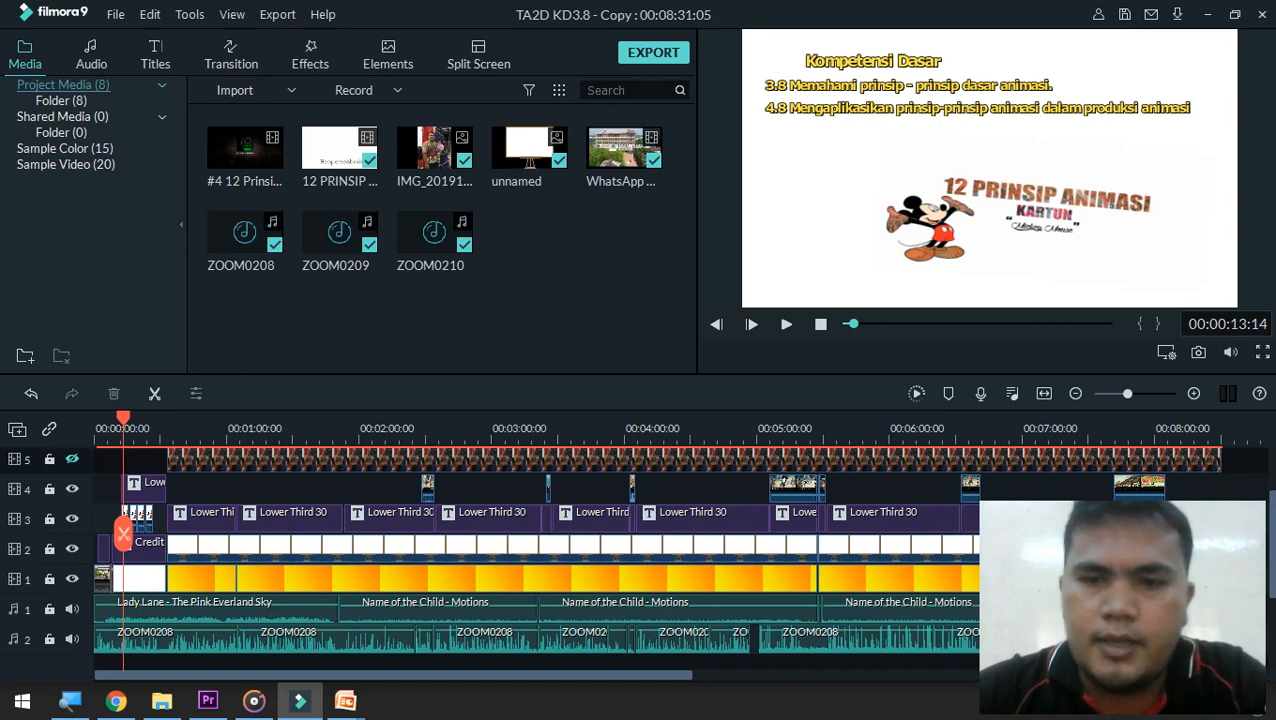
scroll(640, 550, "down", 3)
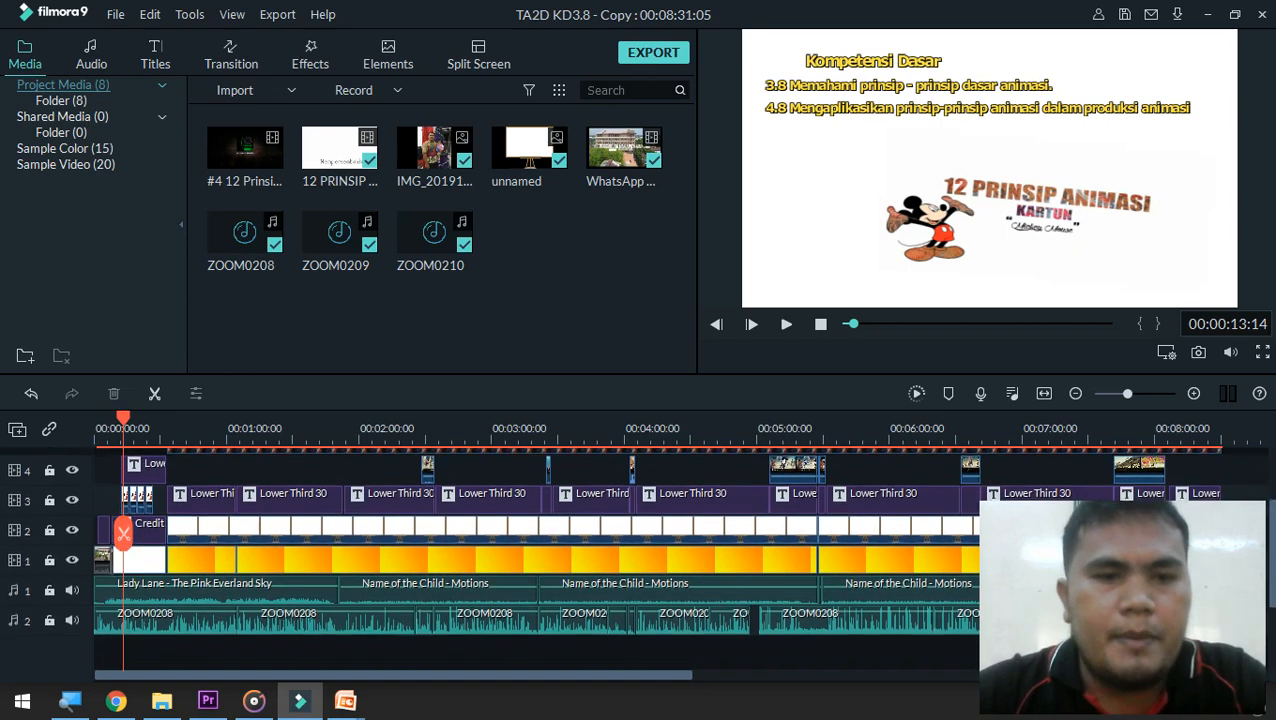
scroll(640, 520, "down", 1)
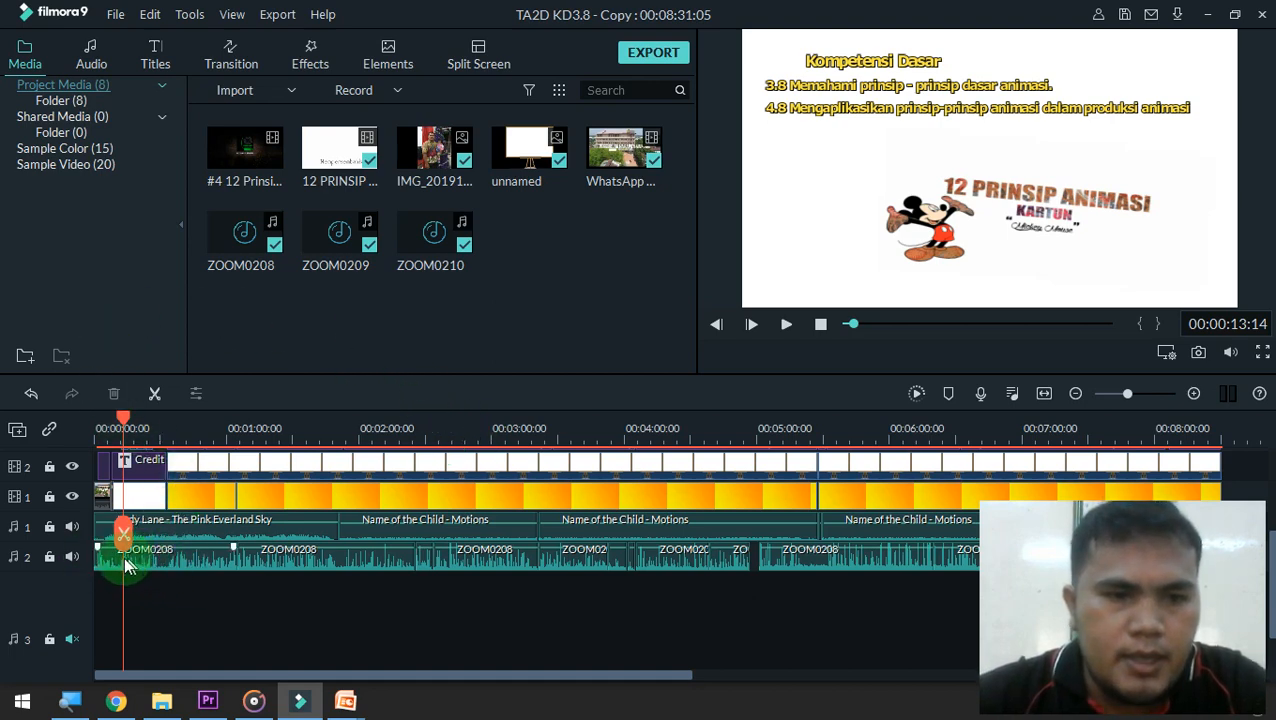
left_click(73, 526)
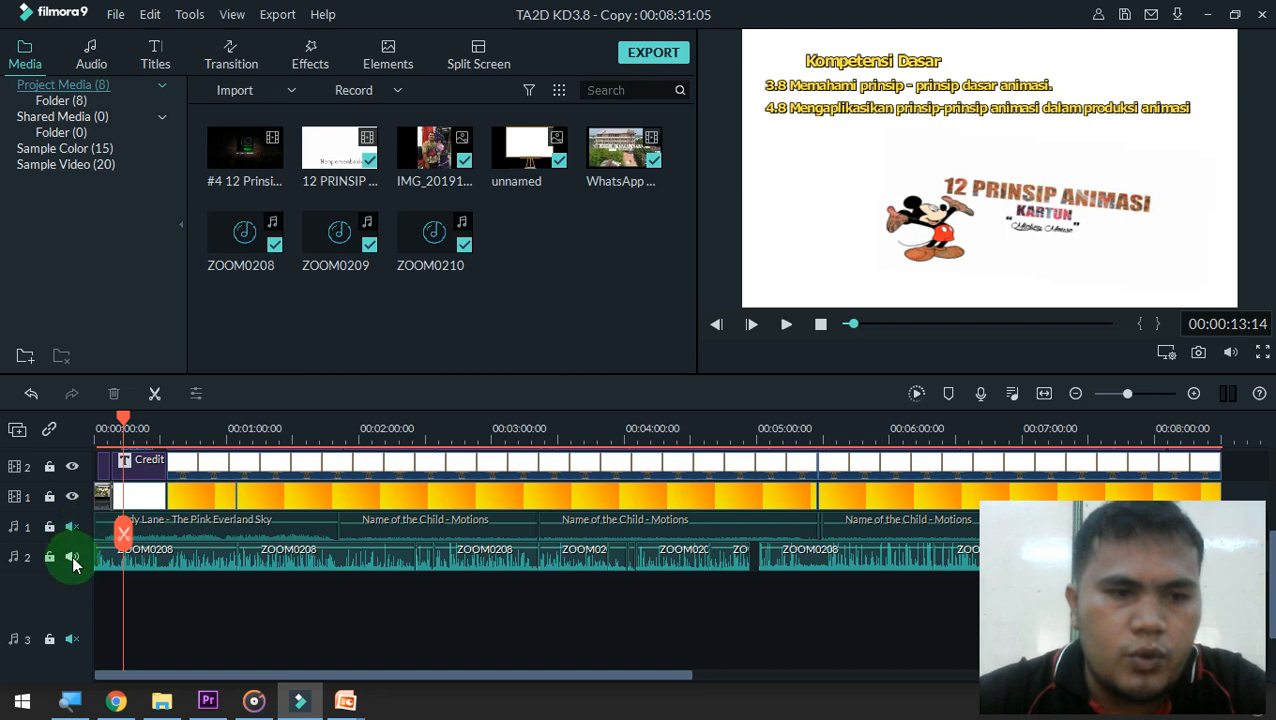
left_click(72, 556)
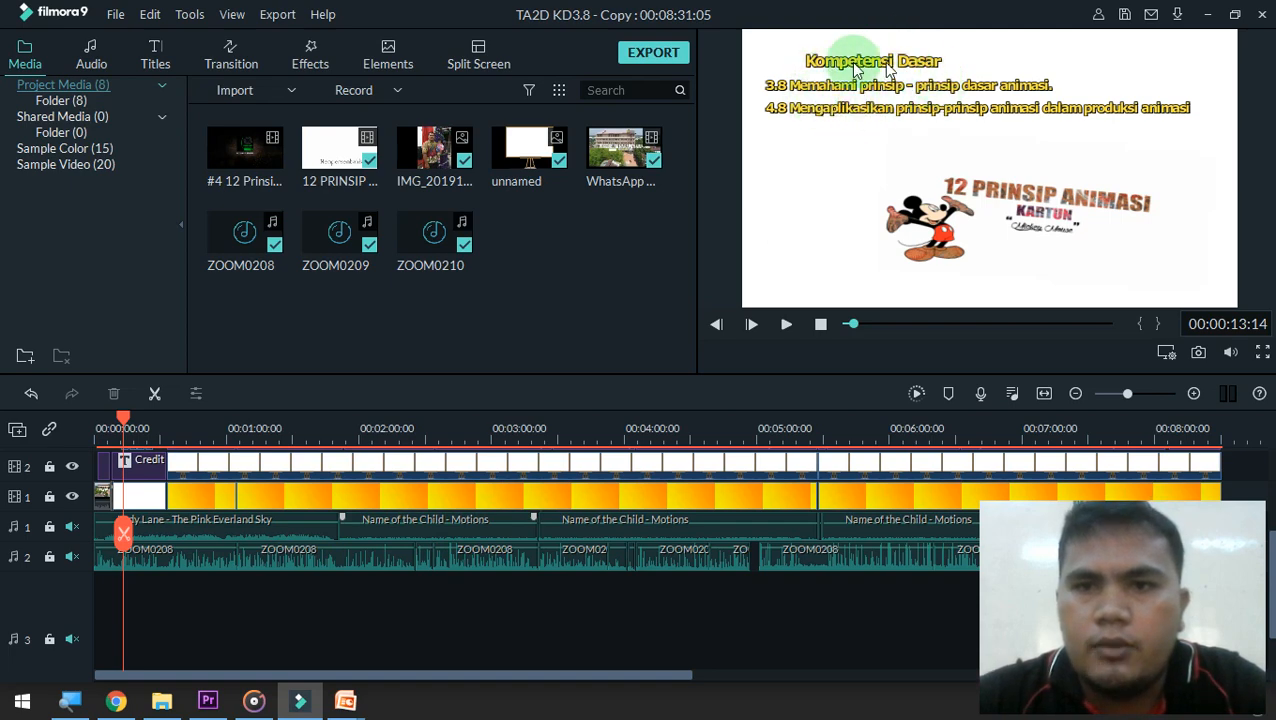
Play the project without sound while examining its video and audio tracks, pausing during the Timing (Waktu) section
left_click(912, 156)
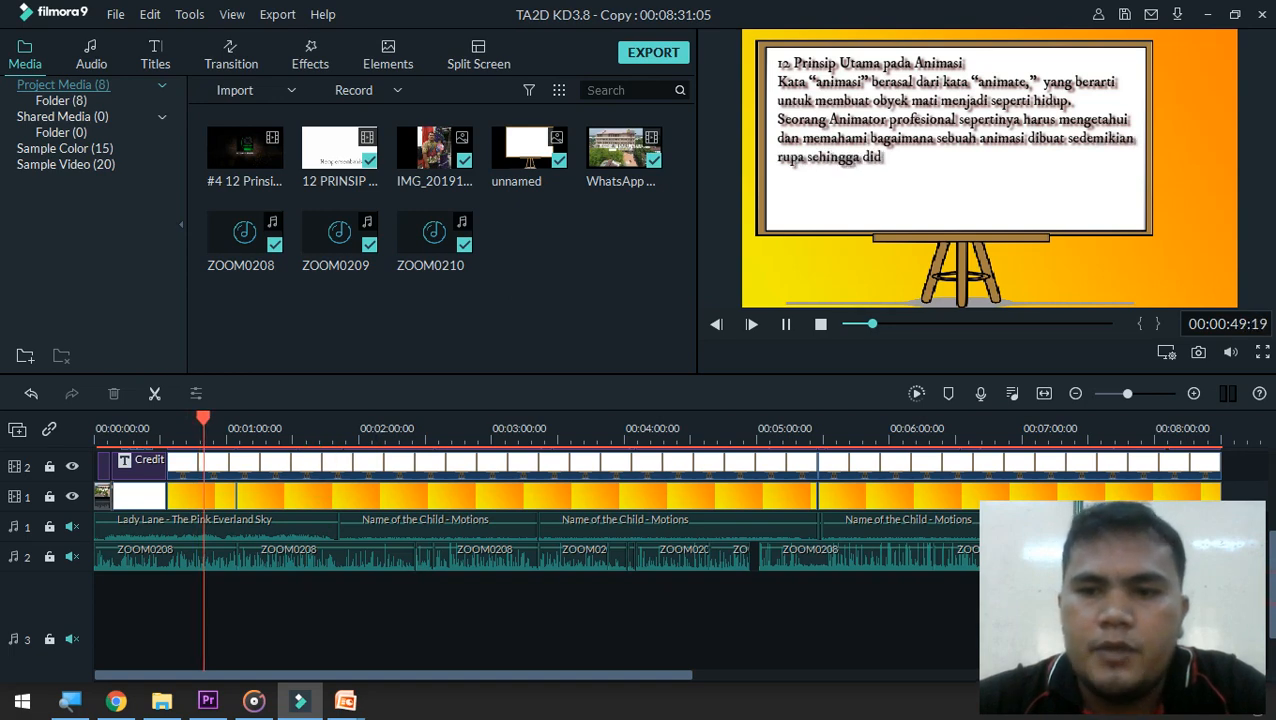
scroll(320, 469, "up", 2)
scroll(320, 540, "up", 2)
scroll(320, 540, "up", 2)
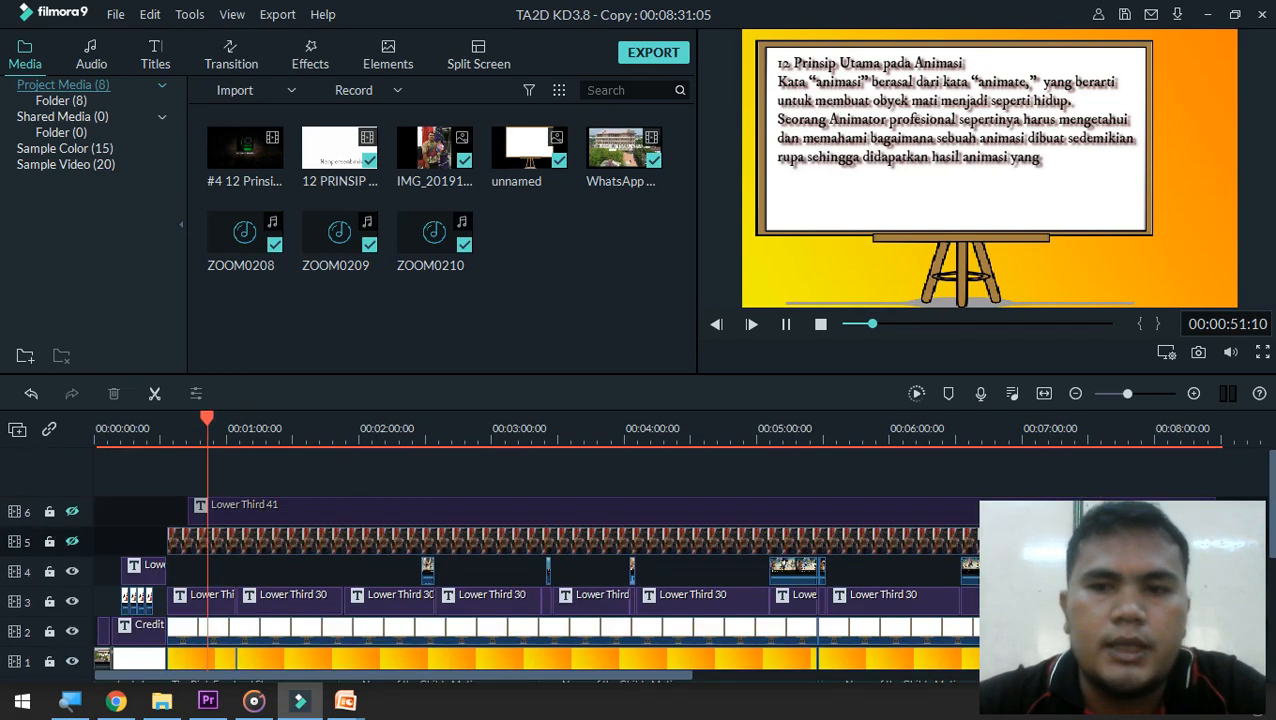
scroll(537, 558, "down", 4)
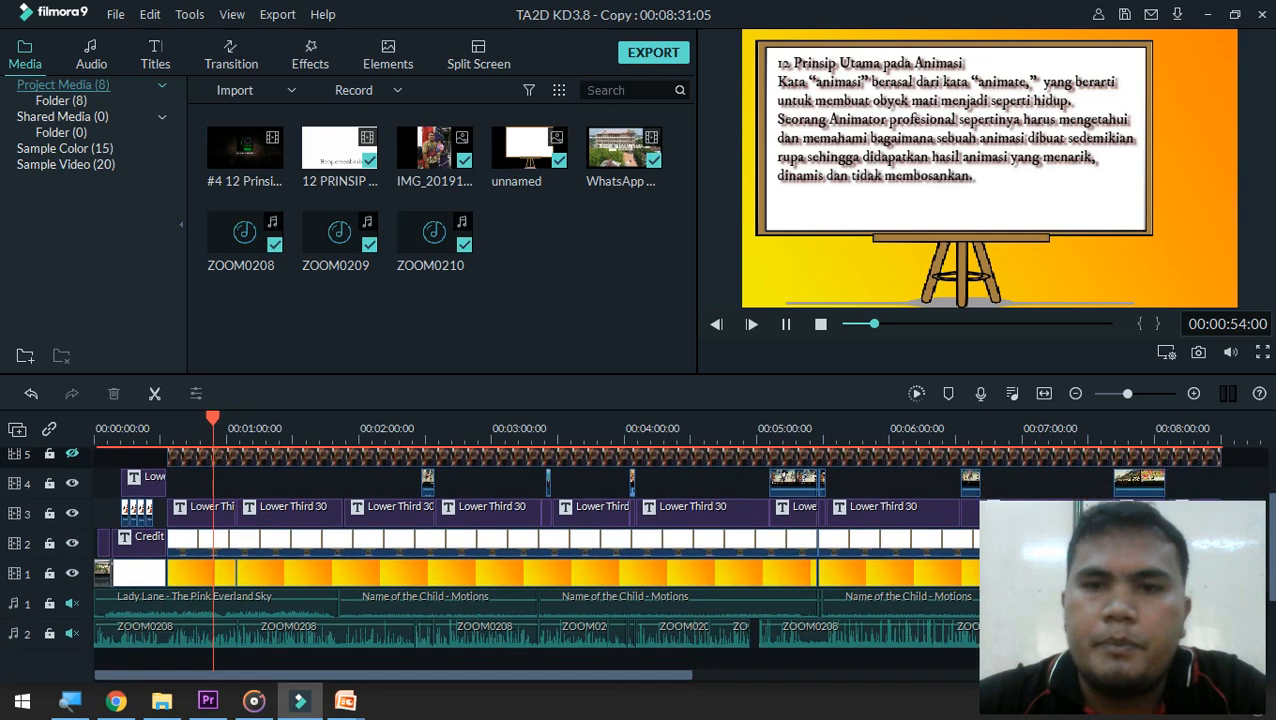
scroll(537, 540, "down", 1)
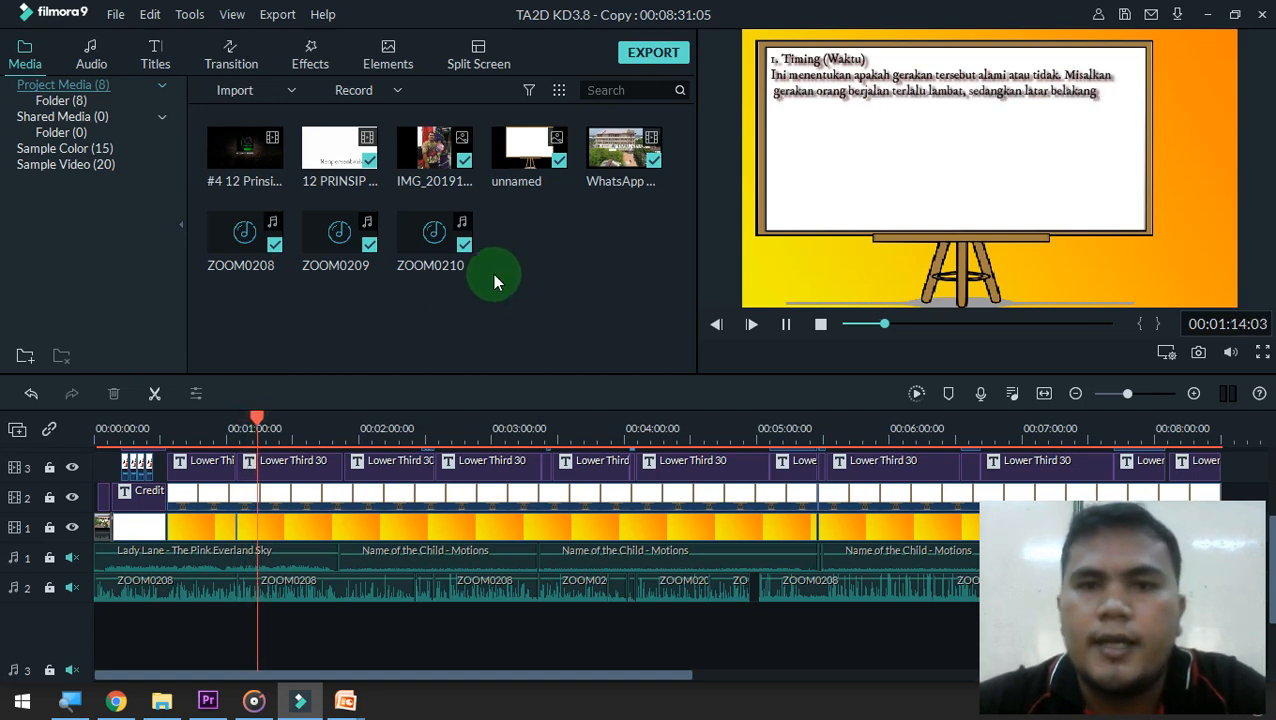
key("space")
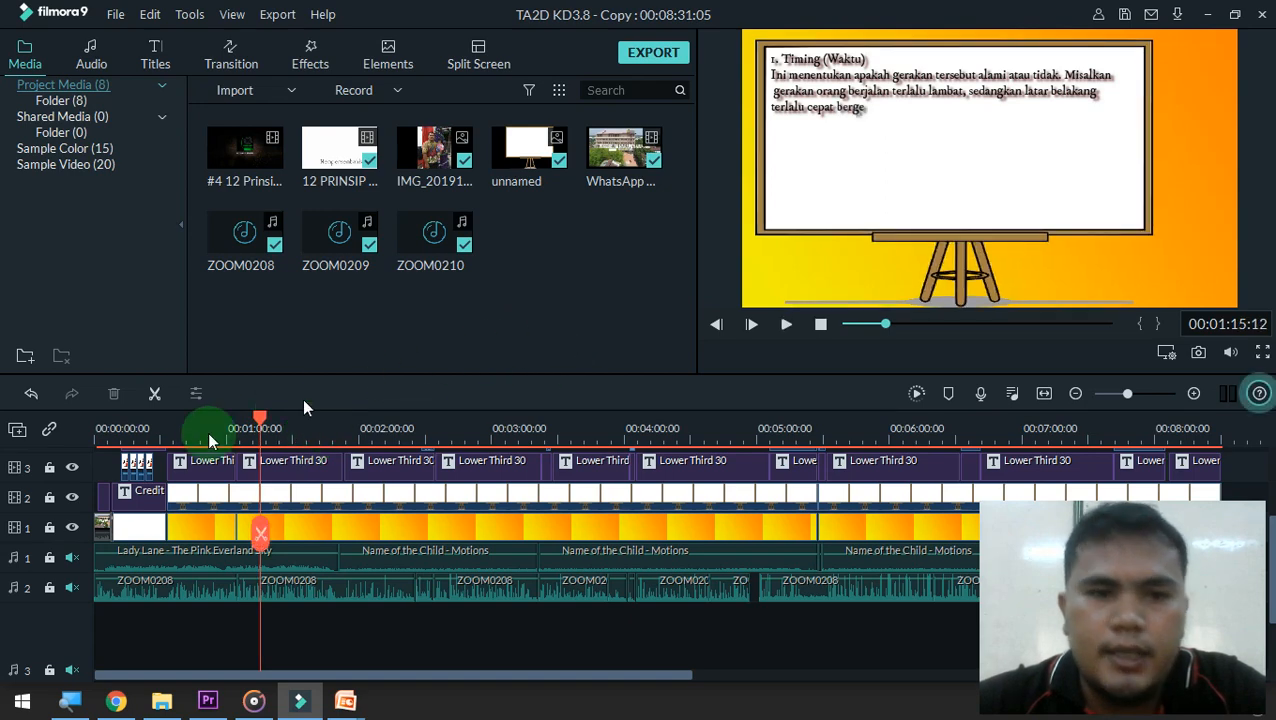
Return the playhead to 00:00:12:07, at the Kompetensi Dasar title
left_click(166, 414)
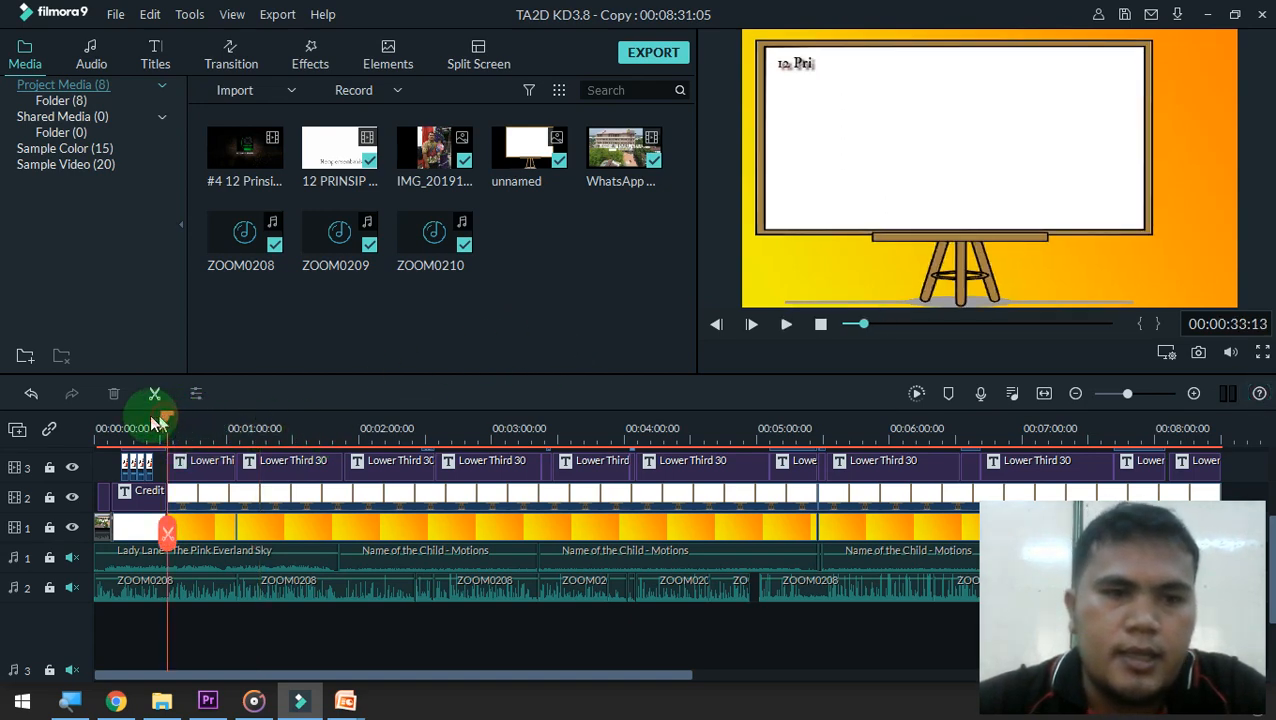
left_click(141, 421)
left_click_drag(141, 421, 122, 427)
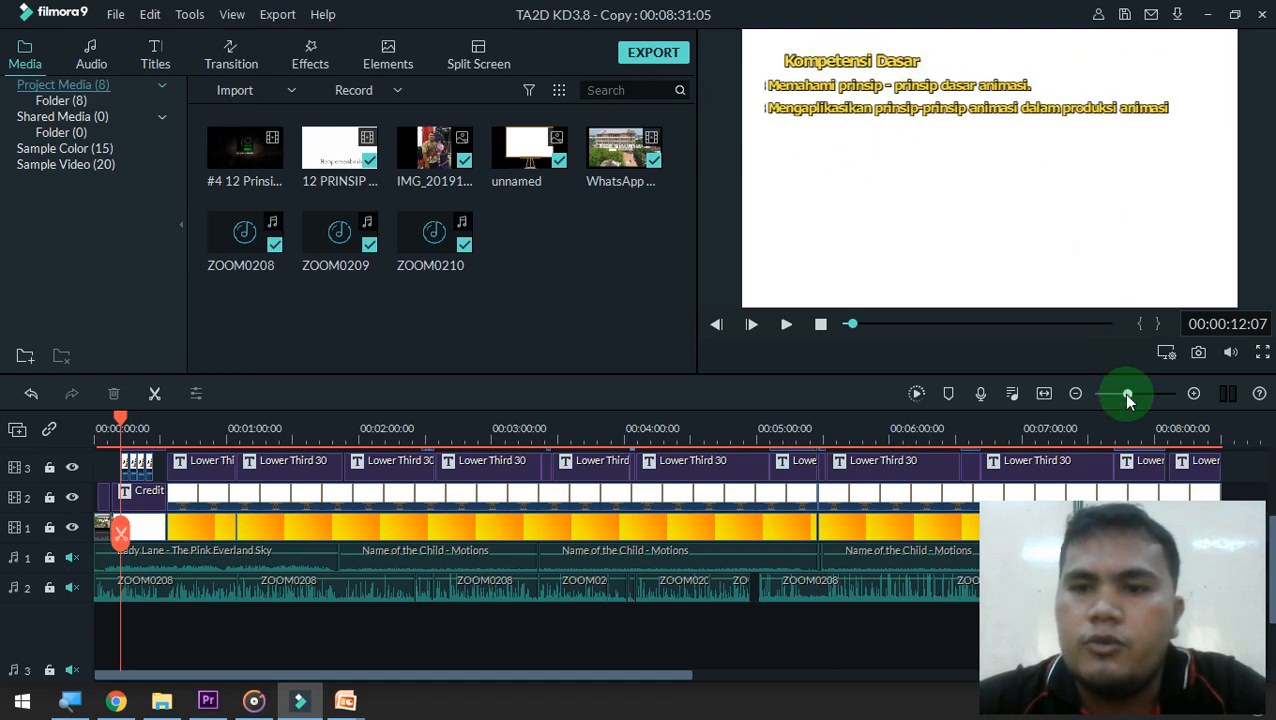
Enlarge the timeline scale slightly and unmute audio track 2 with the ZOOM0208 recordings
mouse_move(1127, 398)
left_mouse_down()
mouse_move(1140, 400)
mouse_move(1128, 398)
left_mouse_up()
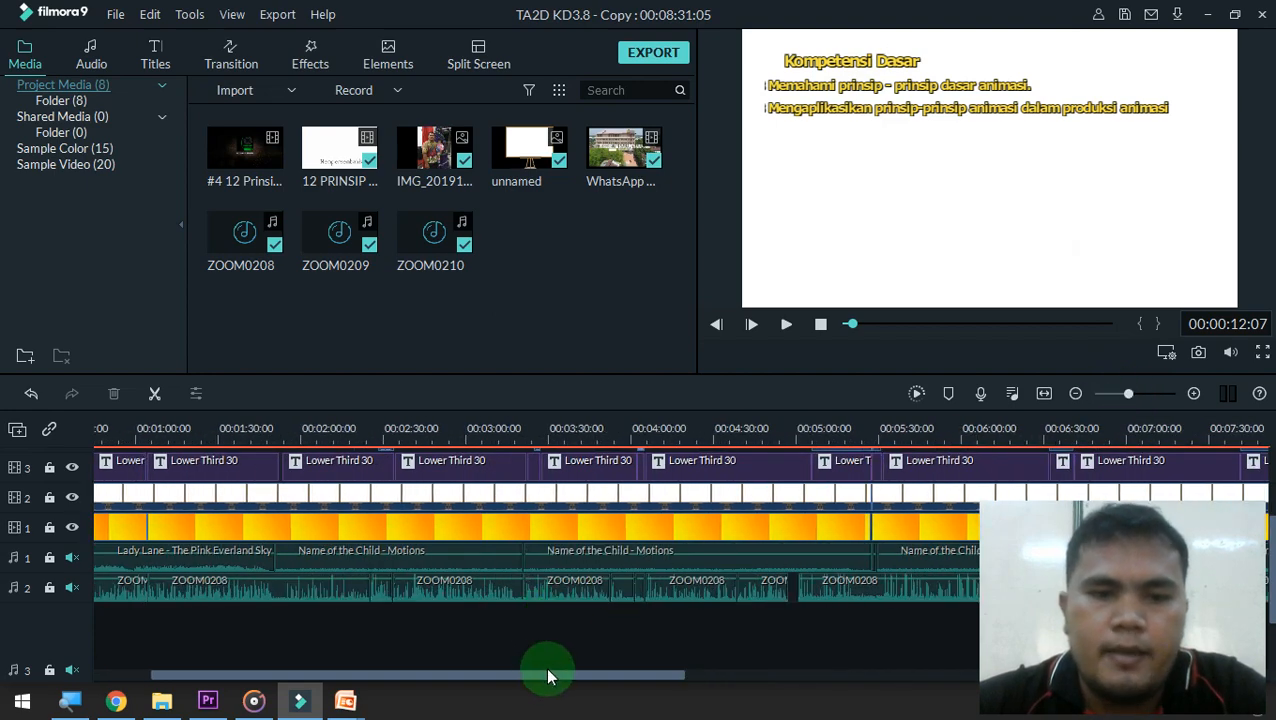
scroll(547, 676, "down", 3)
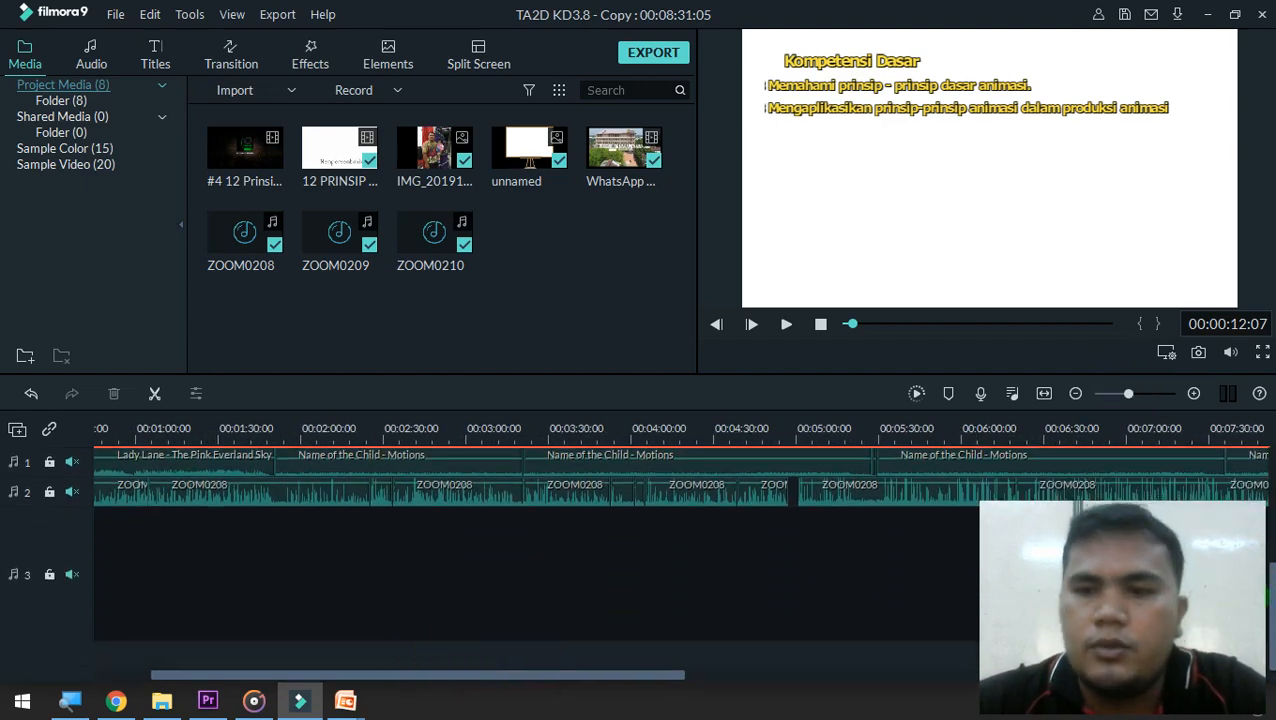
left_click_drag(1272, 614, 1274, 548)
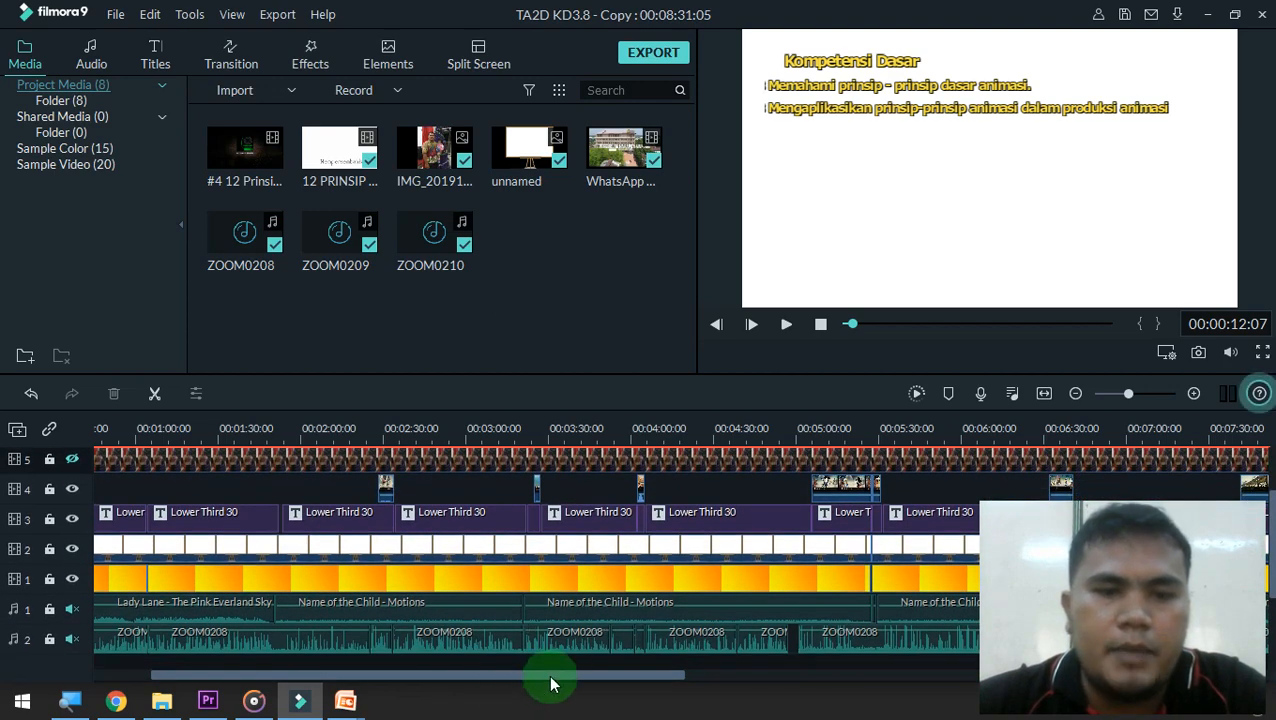
left_click_drag(550, 683, 466, 673)
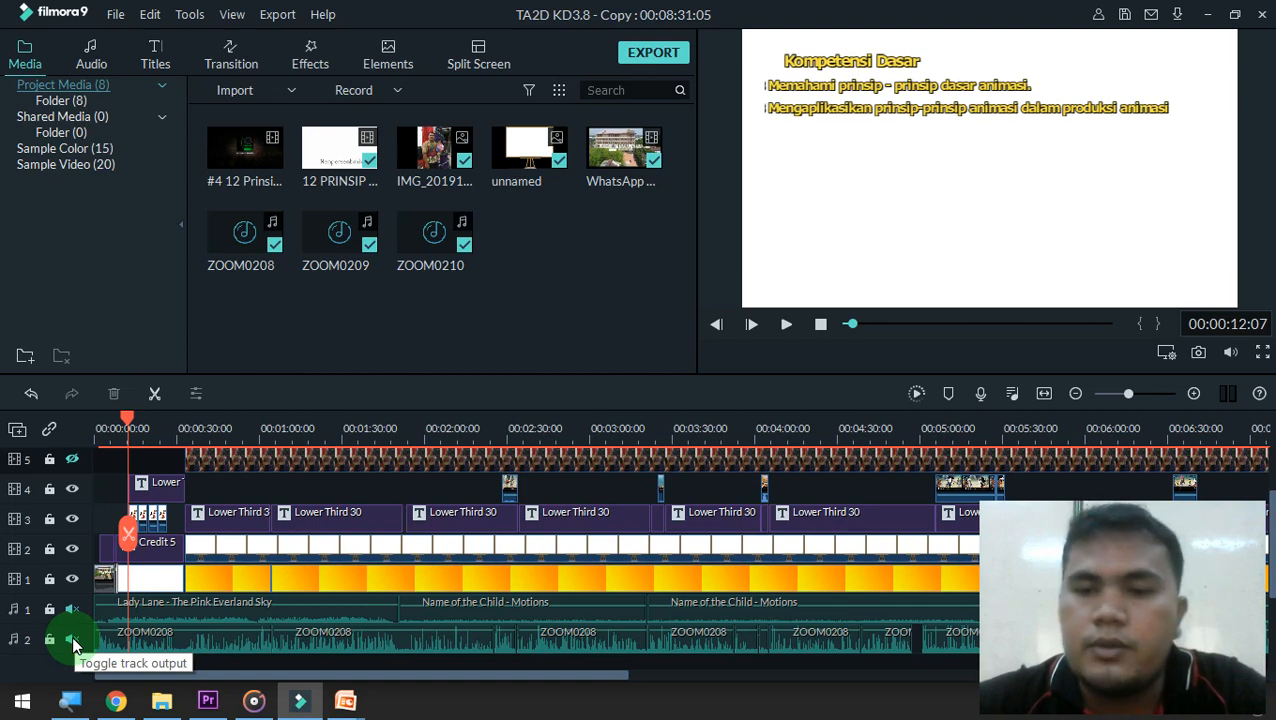
left_click(72, 639)
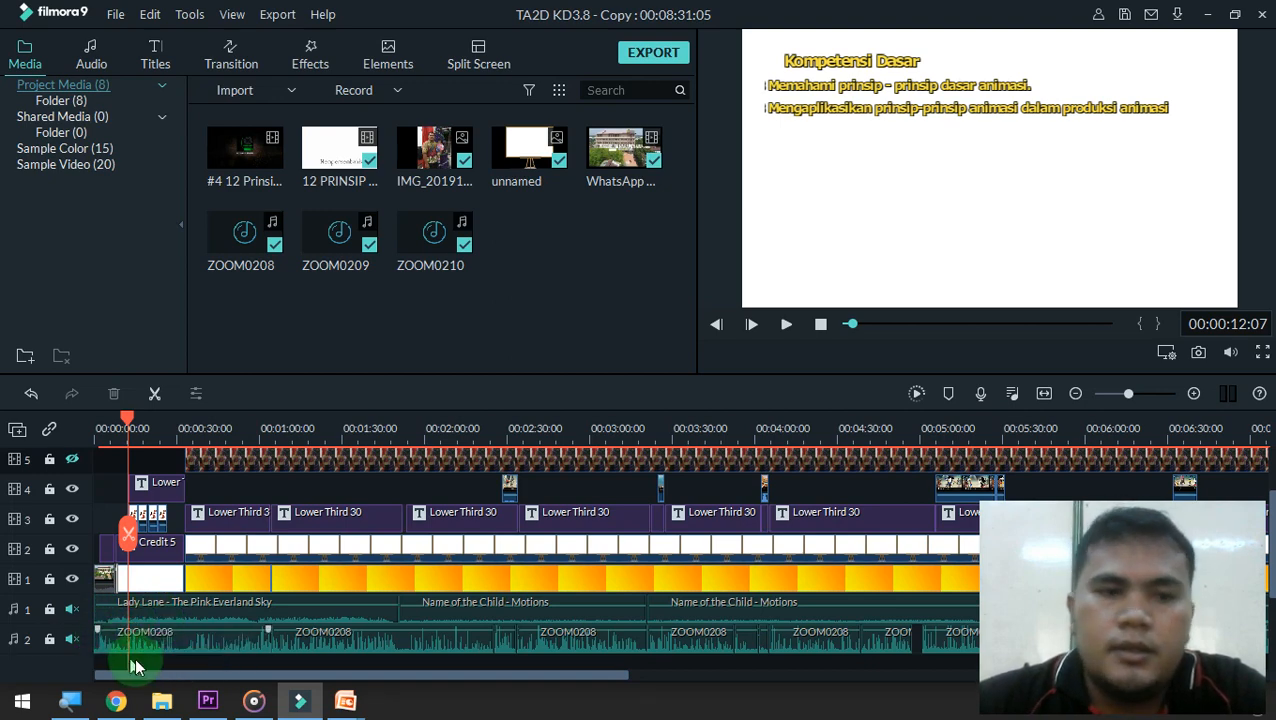
left_click(74, 638)
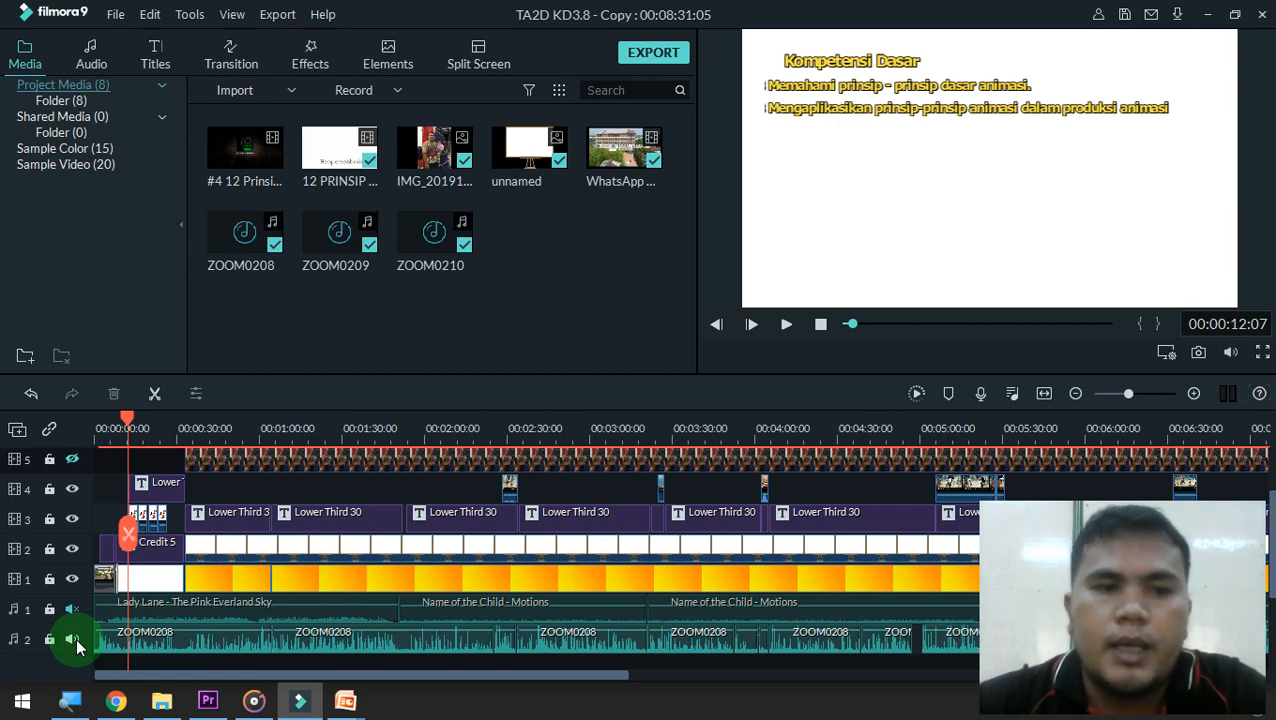
Play the project from the Kompetensi Dasar title to hear audio track 2, pausing once at 00:00:23:21 before resuming
key("space")
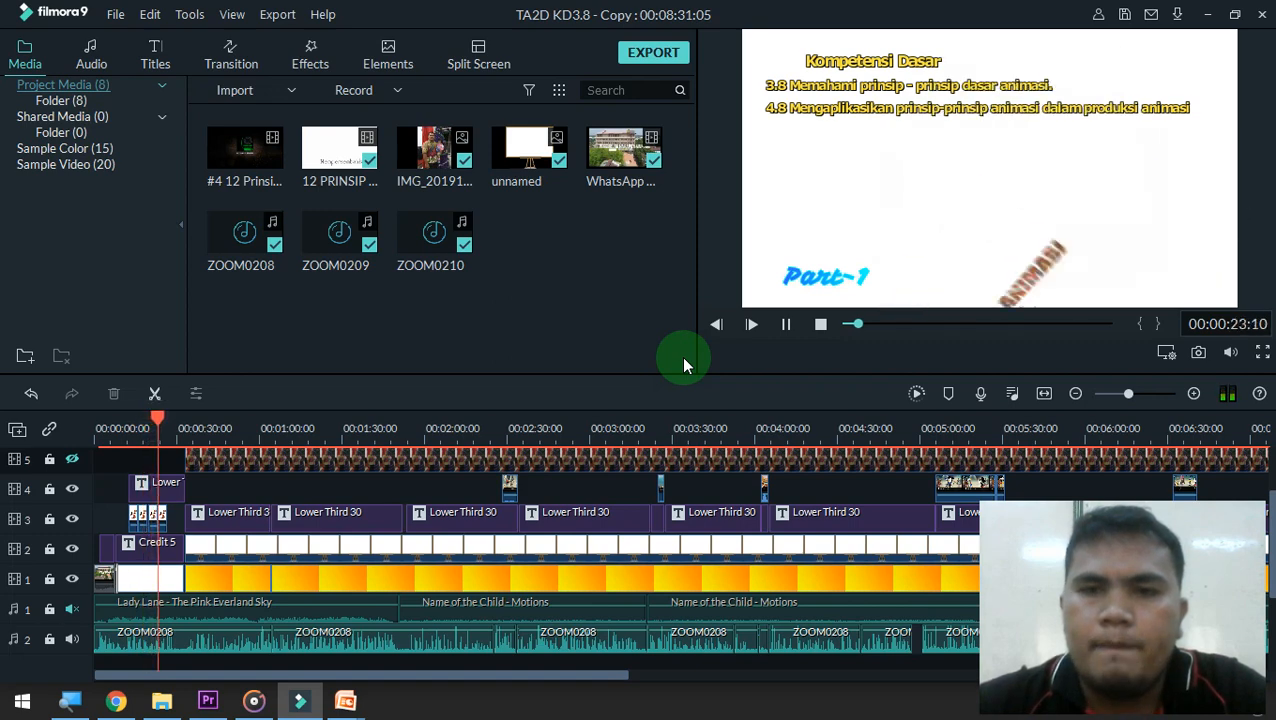
key("space")
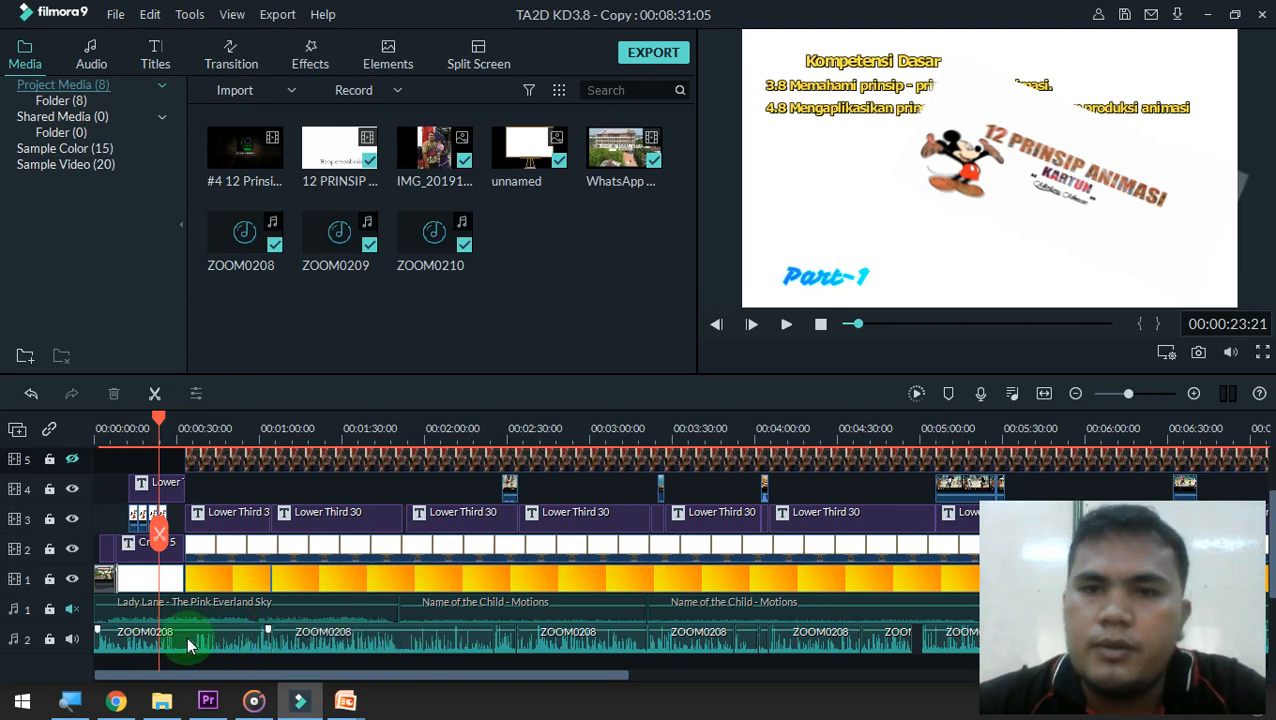
key("space")
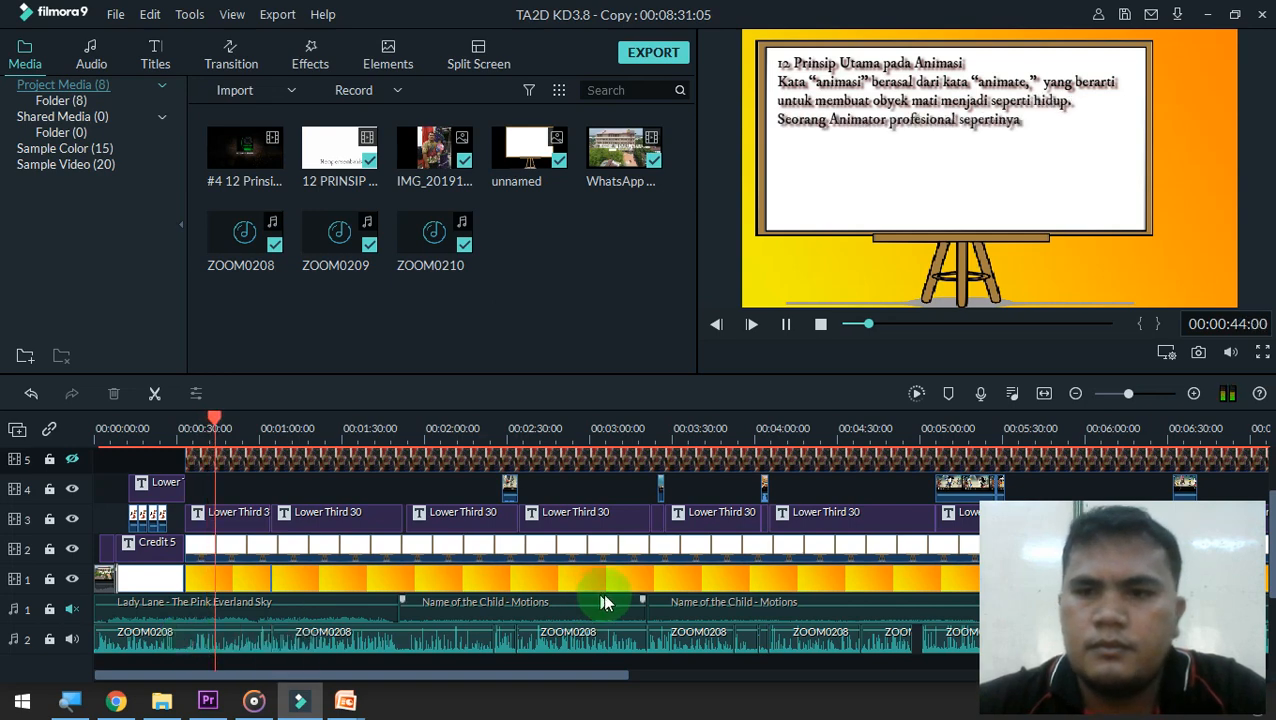
Lower the preview volume to about two-thirds and pause playback at 00:01:07:13
left_click(1231, 357)
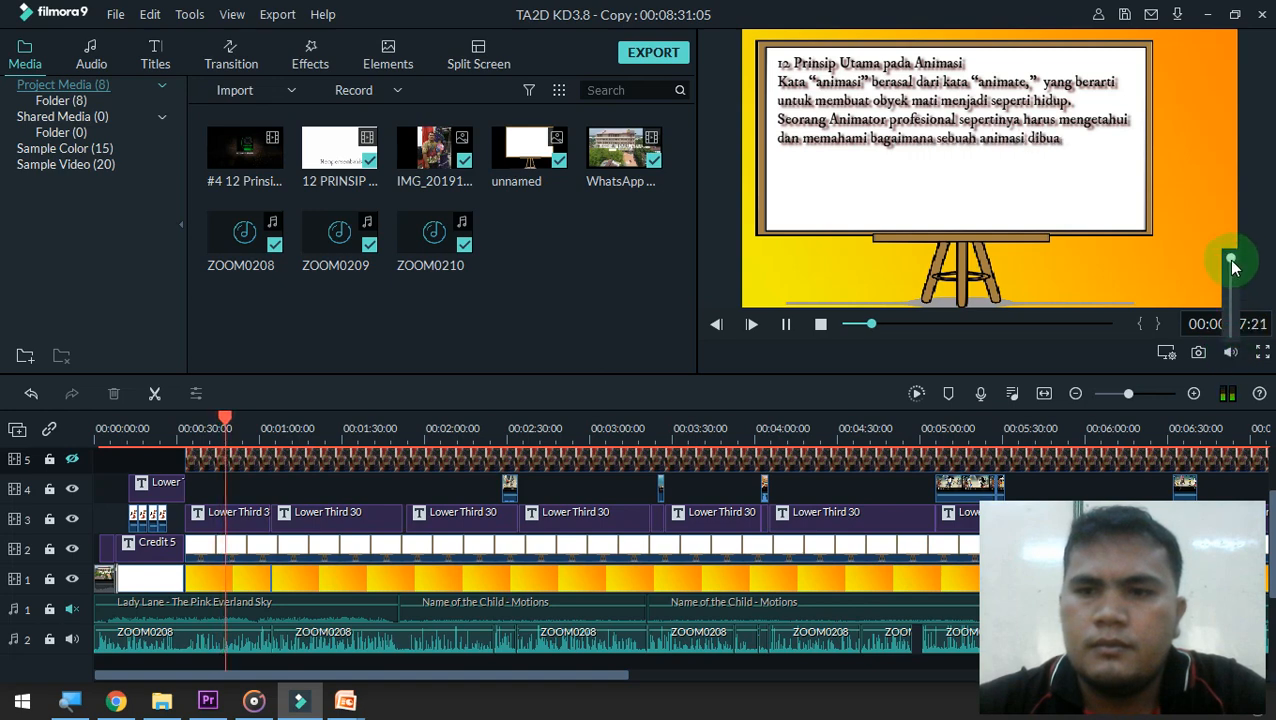
left_click_drag(1231, 261, 1235, 288)
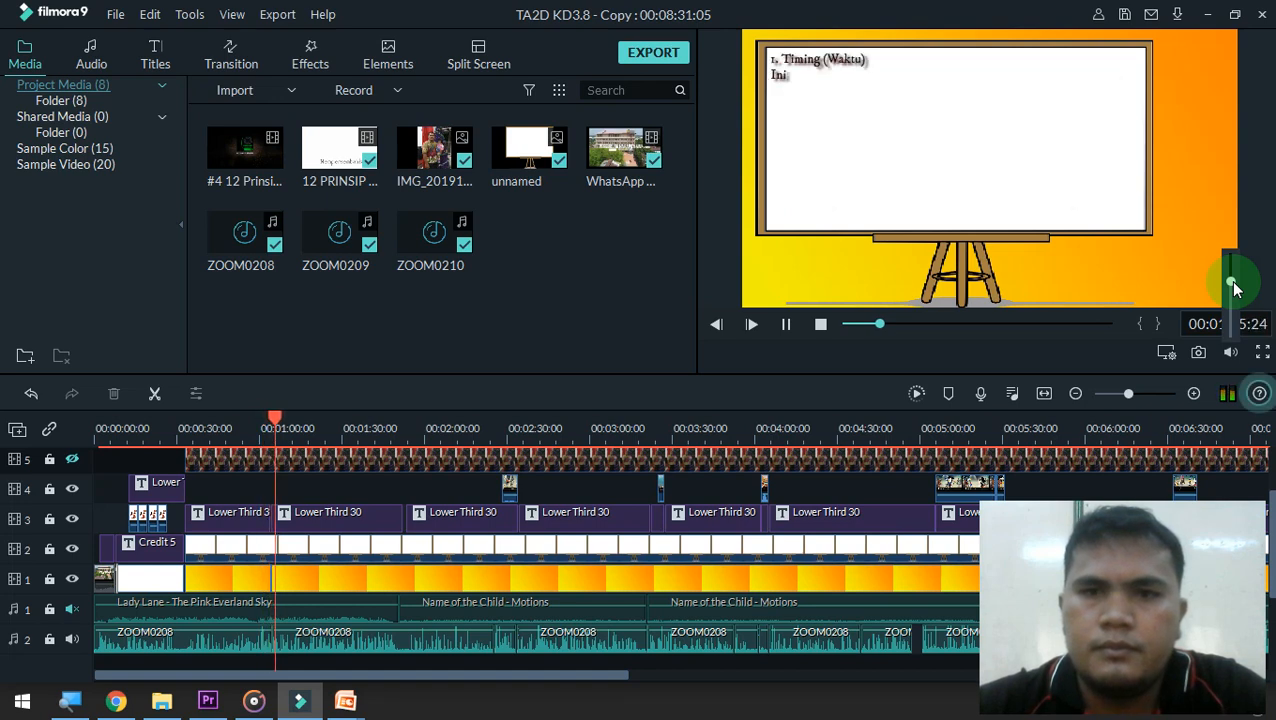
key("space")
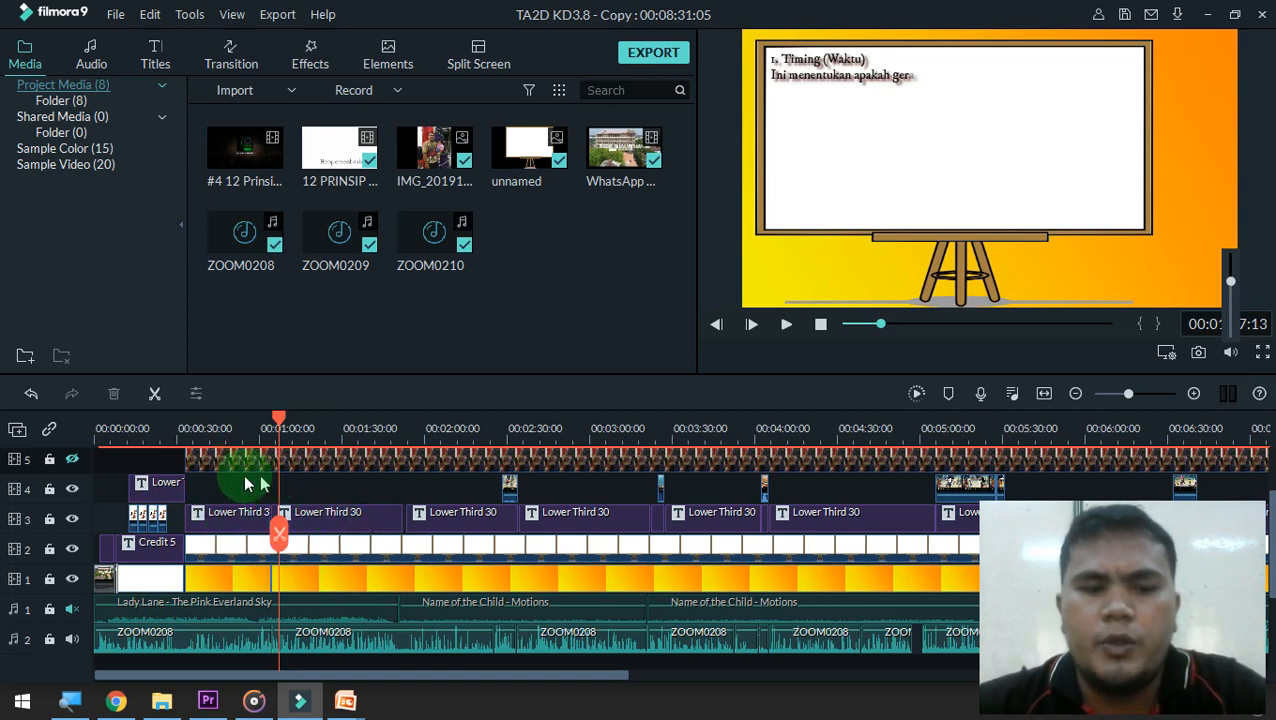
Unmute audio track 1 with the background music
mouse_move(245, 700)
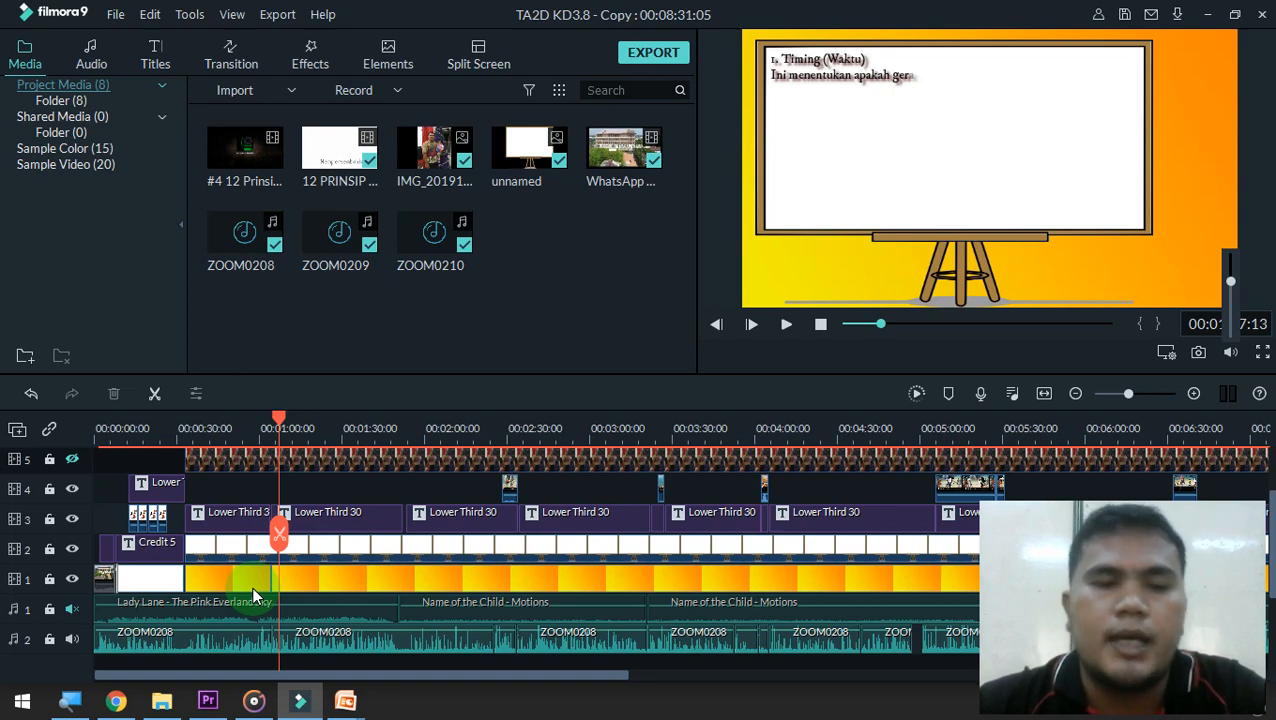
left_click(71, 609)
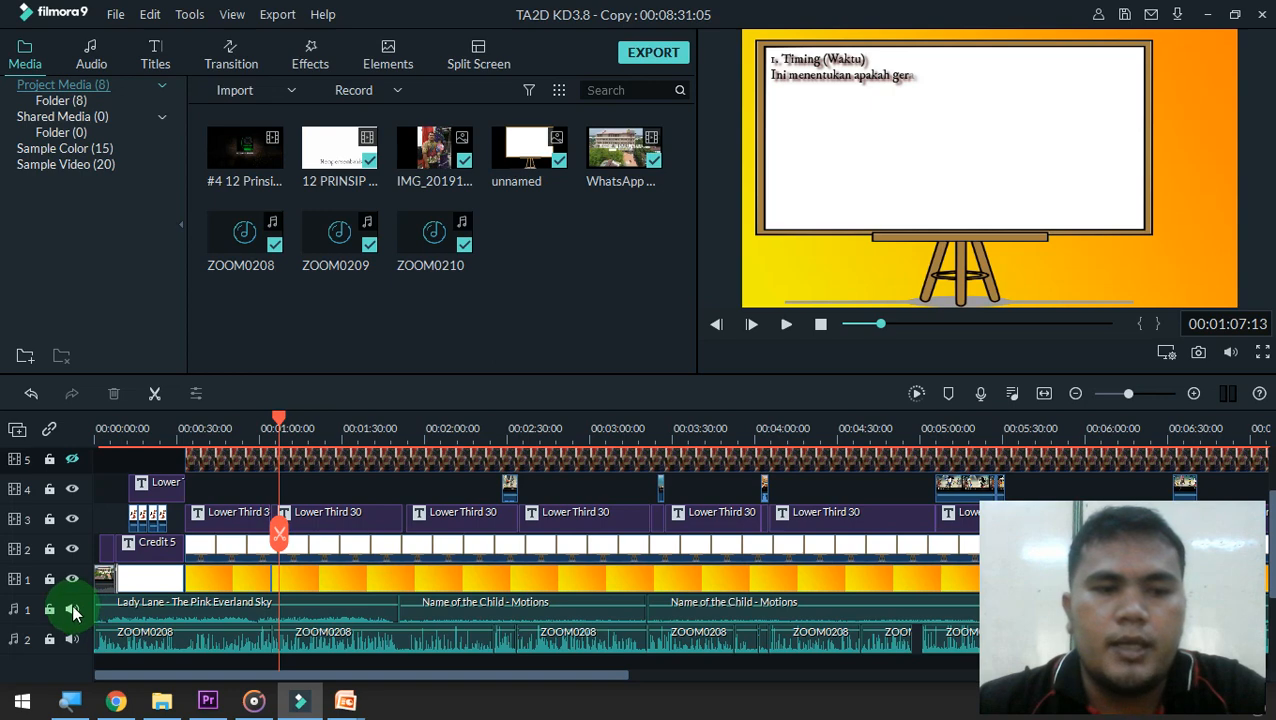
Play the project from 00:01:07:13 to hear the music and narration tracks together, and pause playback at 00:01:25:07
mouse_move(385, 599)
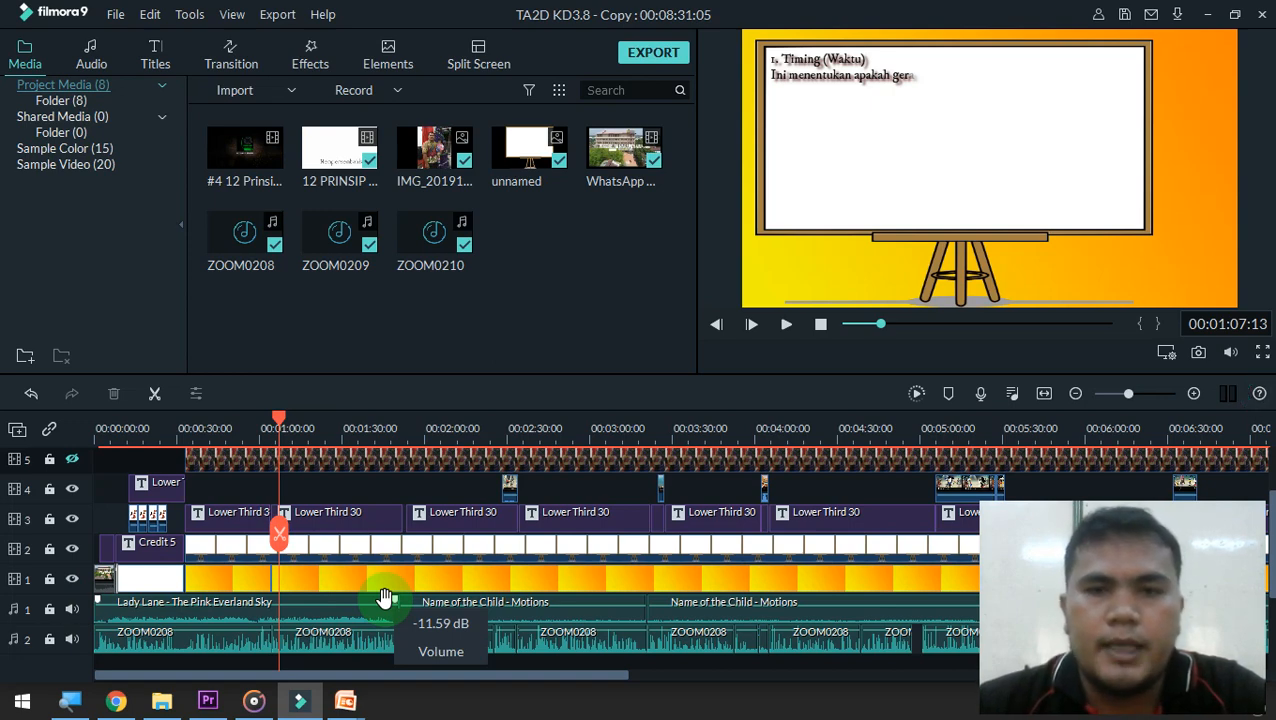
key("space")
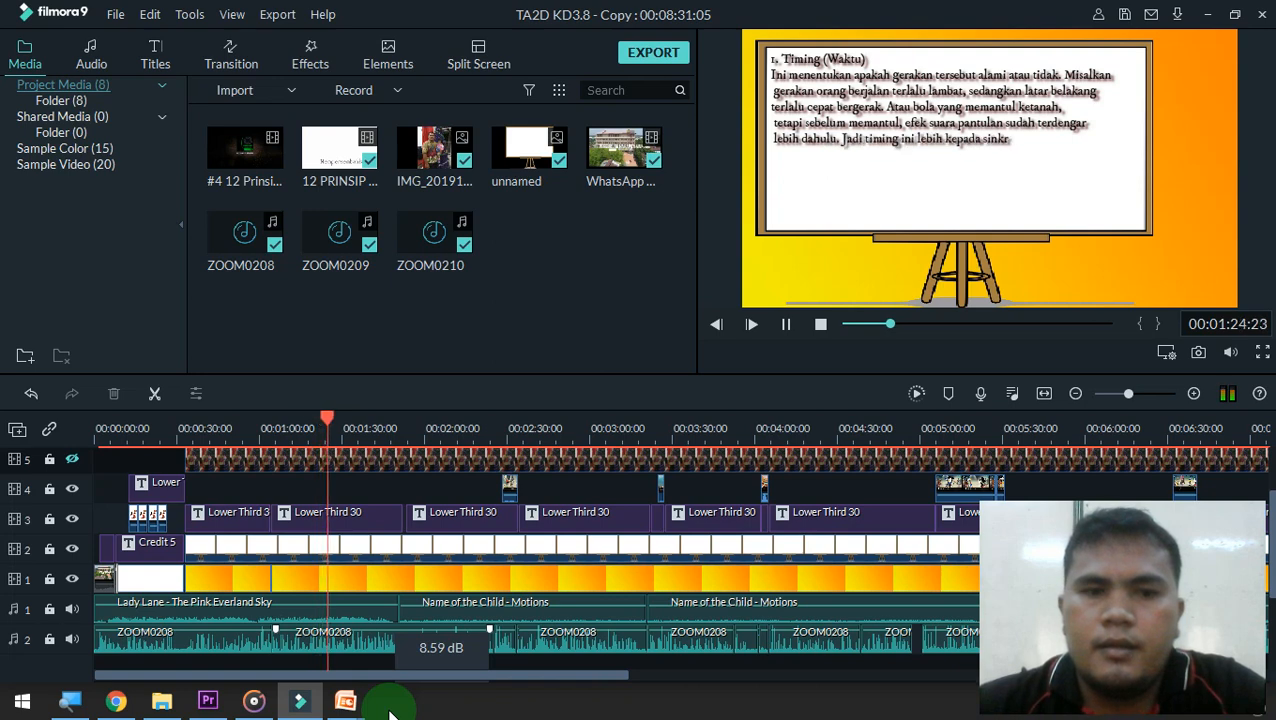
key("space")
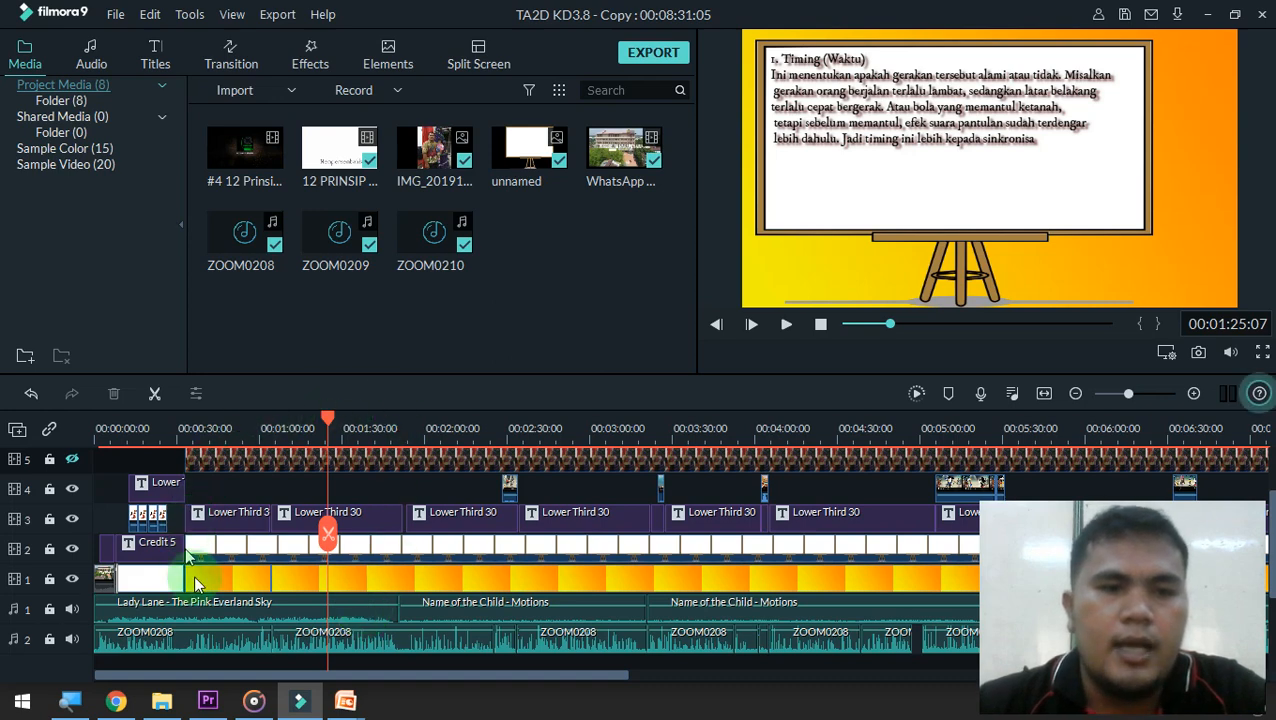
Lower the volume of the Lady Lane - The Pink Everland Sky clip and play the project briefly to hear the new balance
double_click(310, 618)
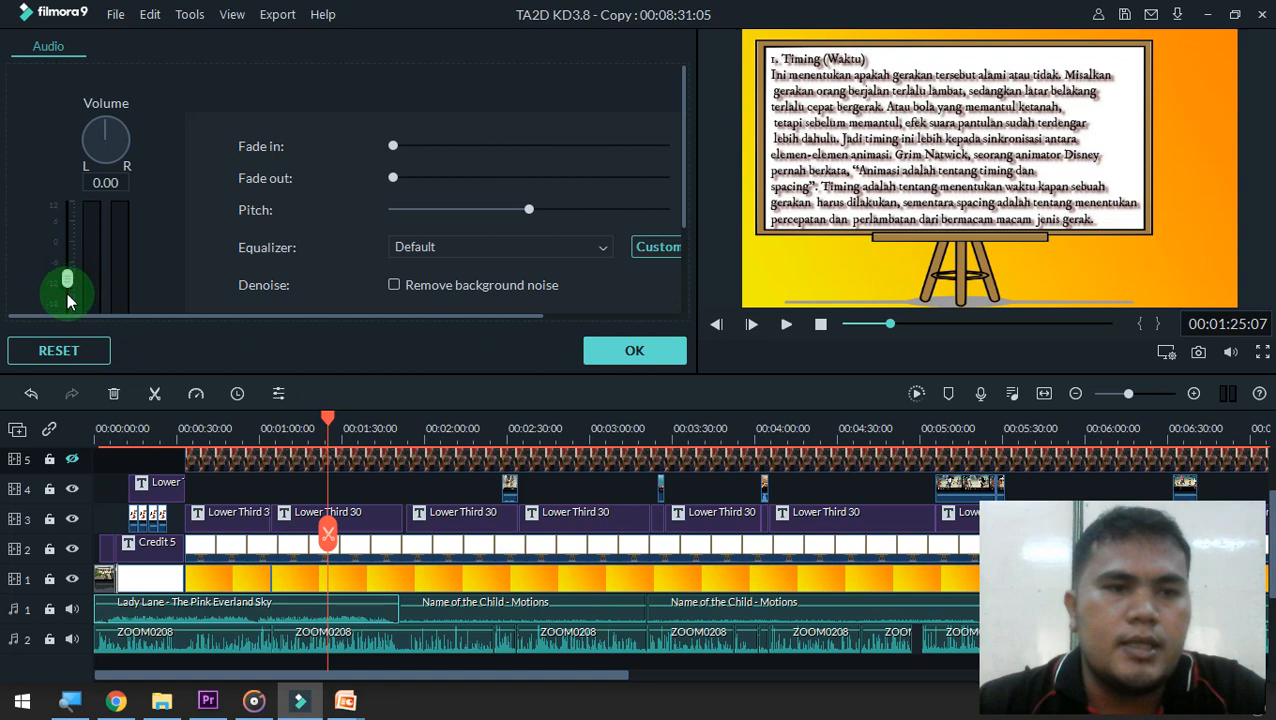
left_click_drag(68, 300, 137, 336)
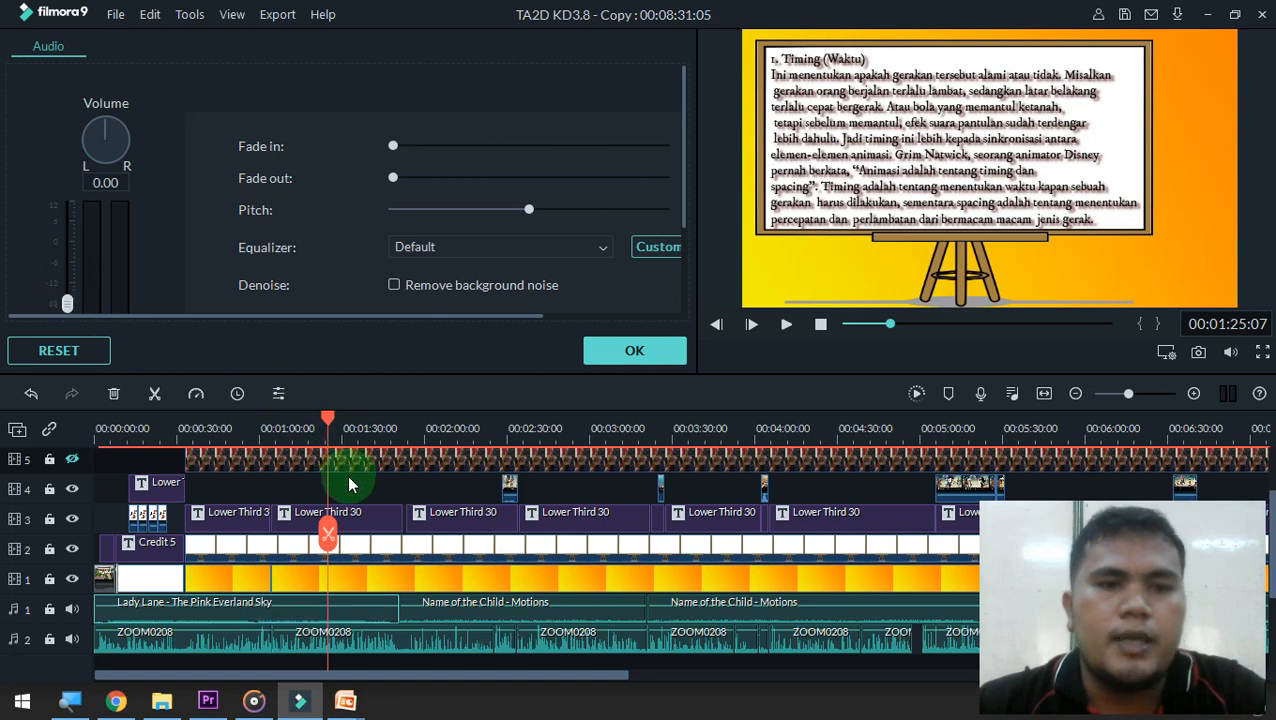
key("space")
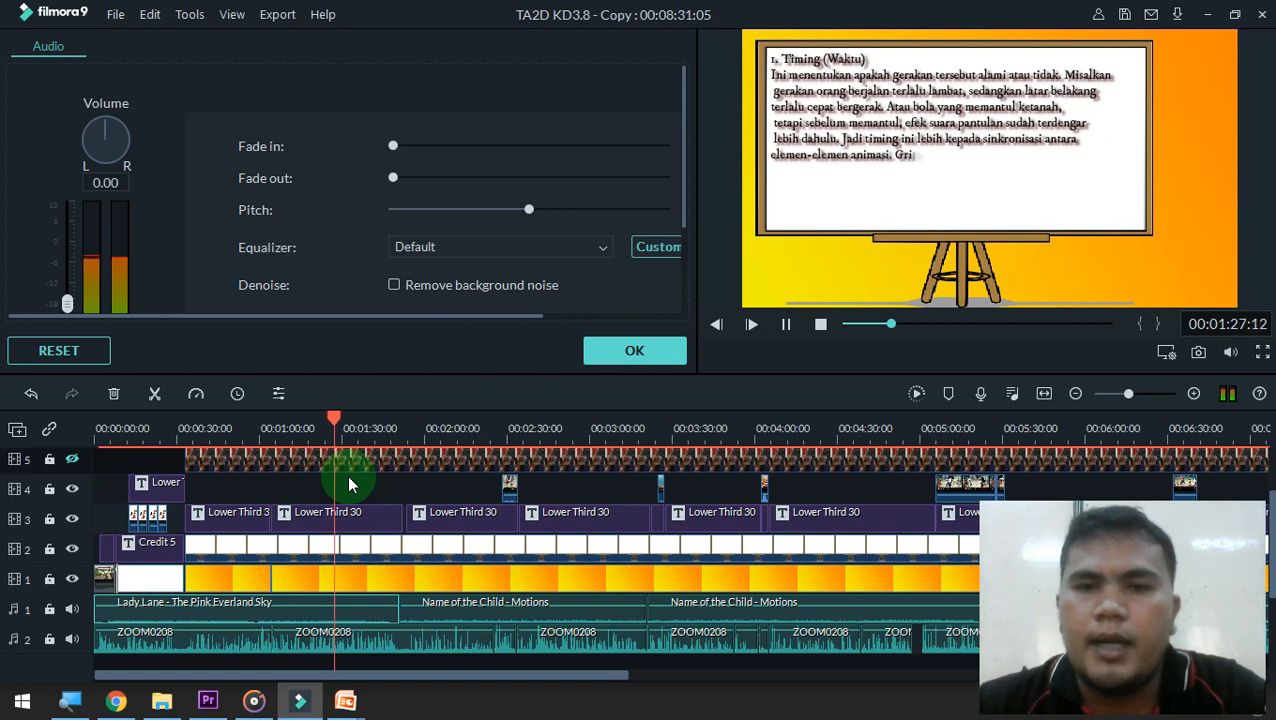
key("space")
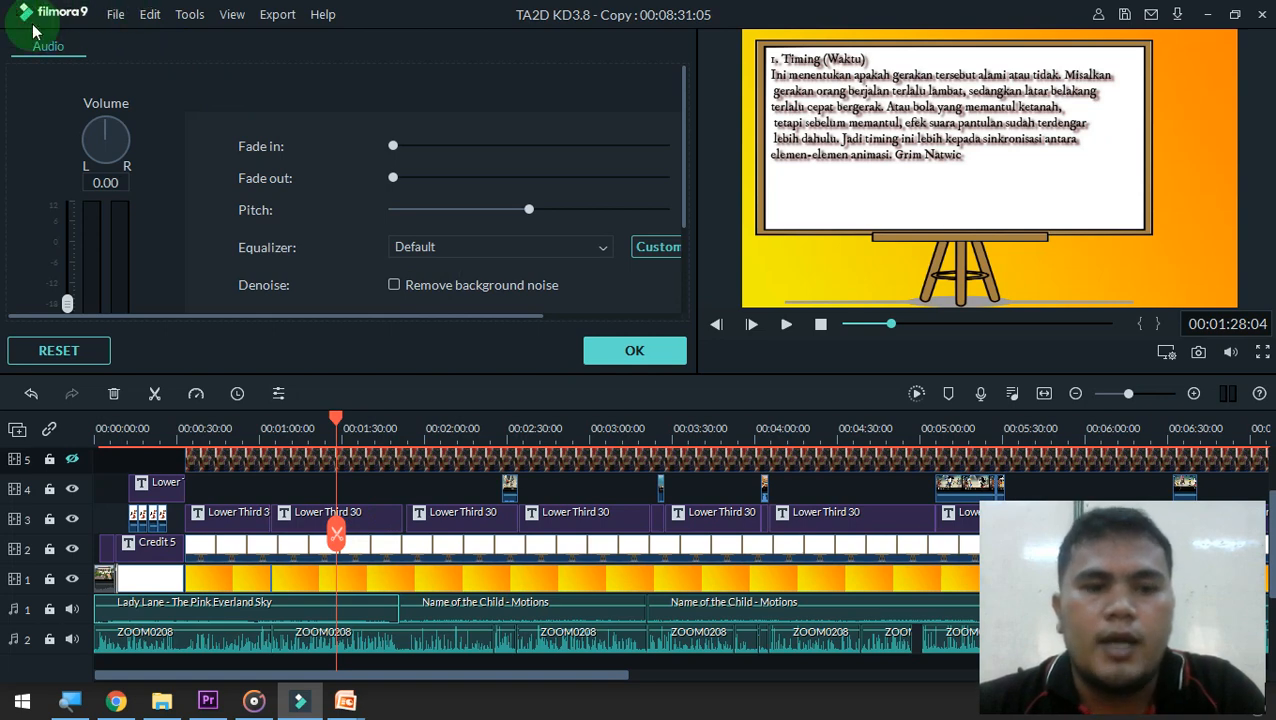
Switch to Adobe Premiere Pro to view the Audio Mixer of Sequence 01, and return to Filmora9
left_click(208, 699)
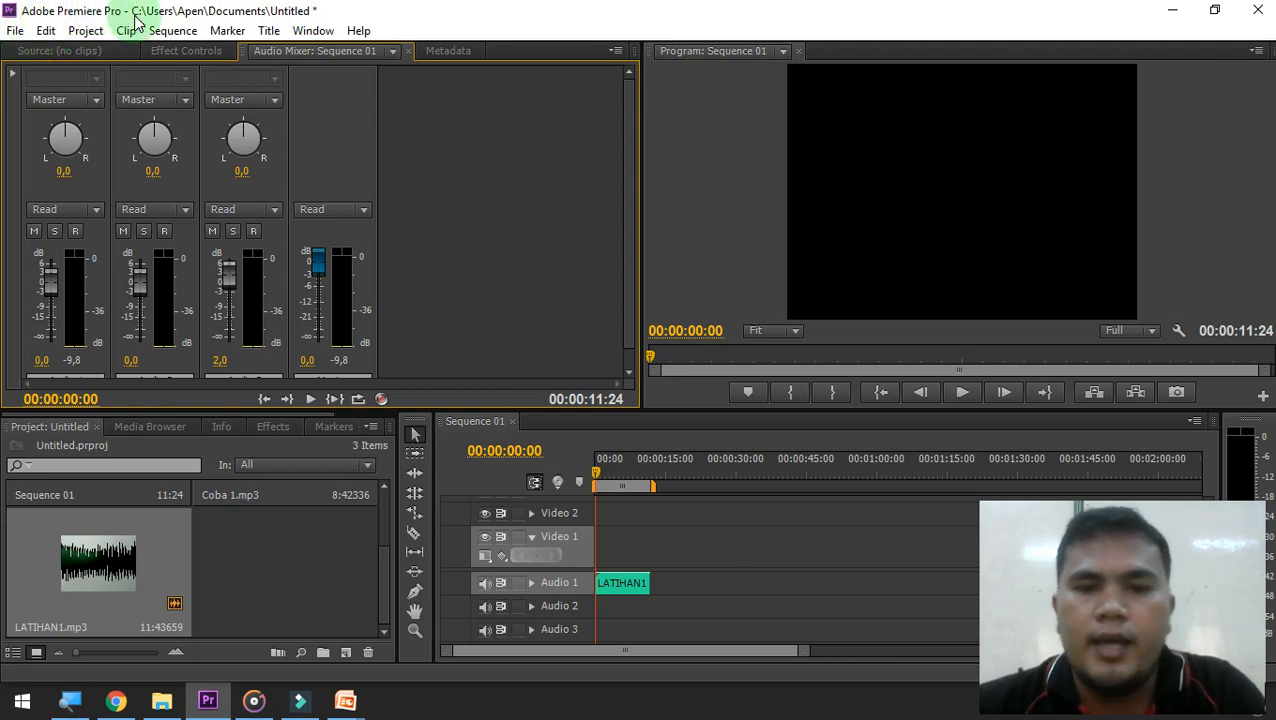
left_click(303, 702)
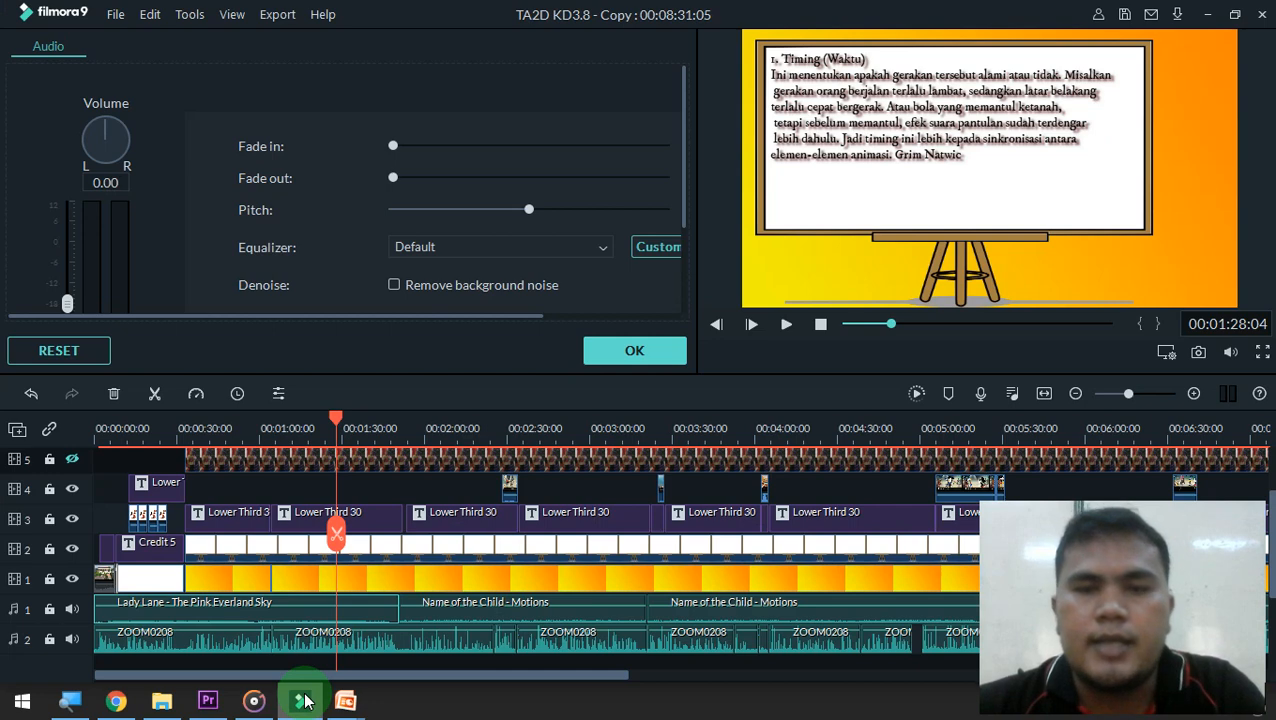